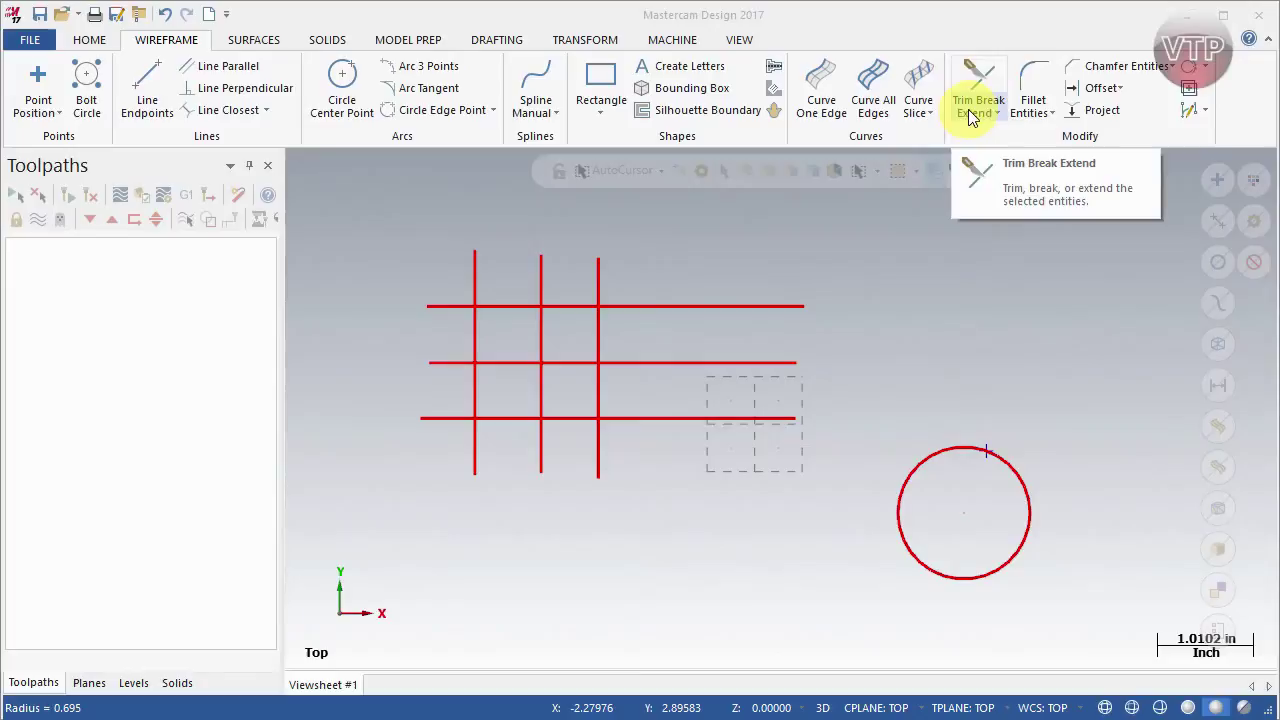
Trim the top horizontal line at the third vertical line
{"action": "left_click", "coordinate": [985, 74]}
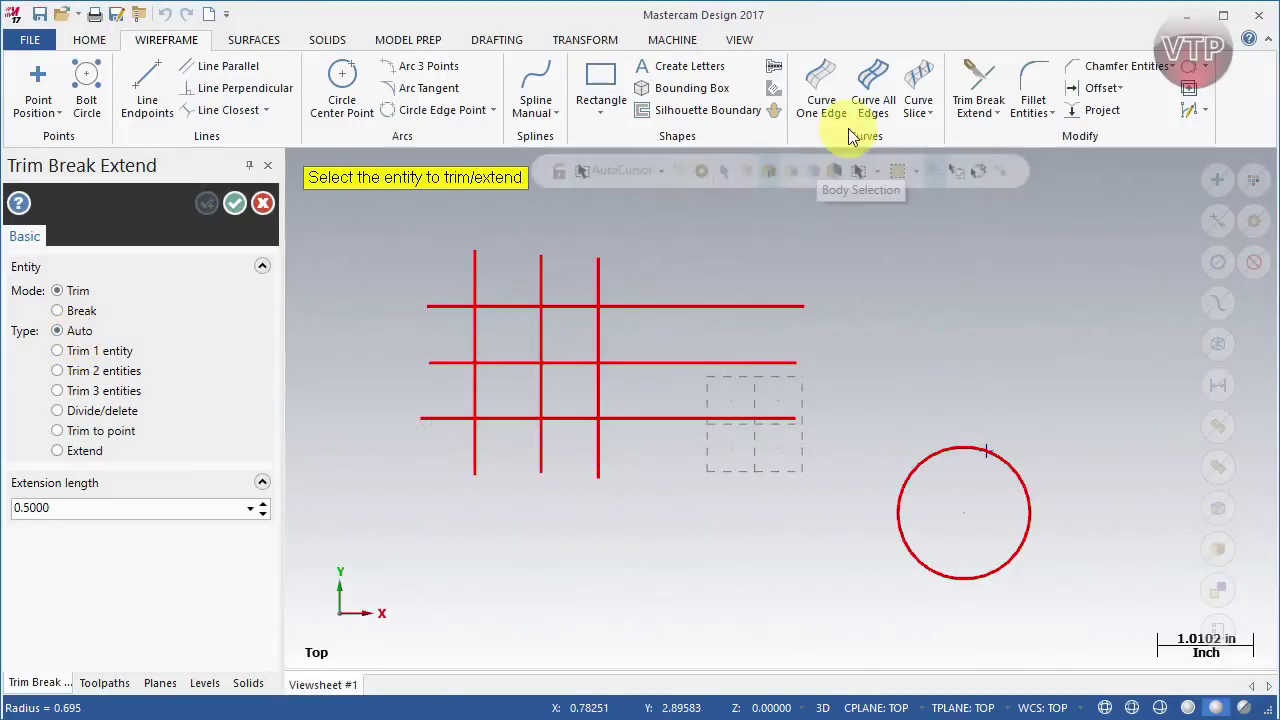
{"action": "left_click", "coordinate": [661, 306]}
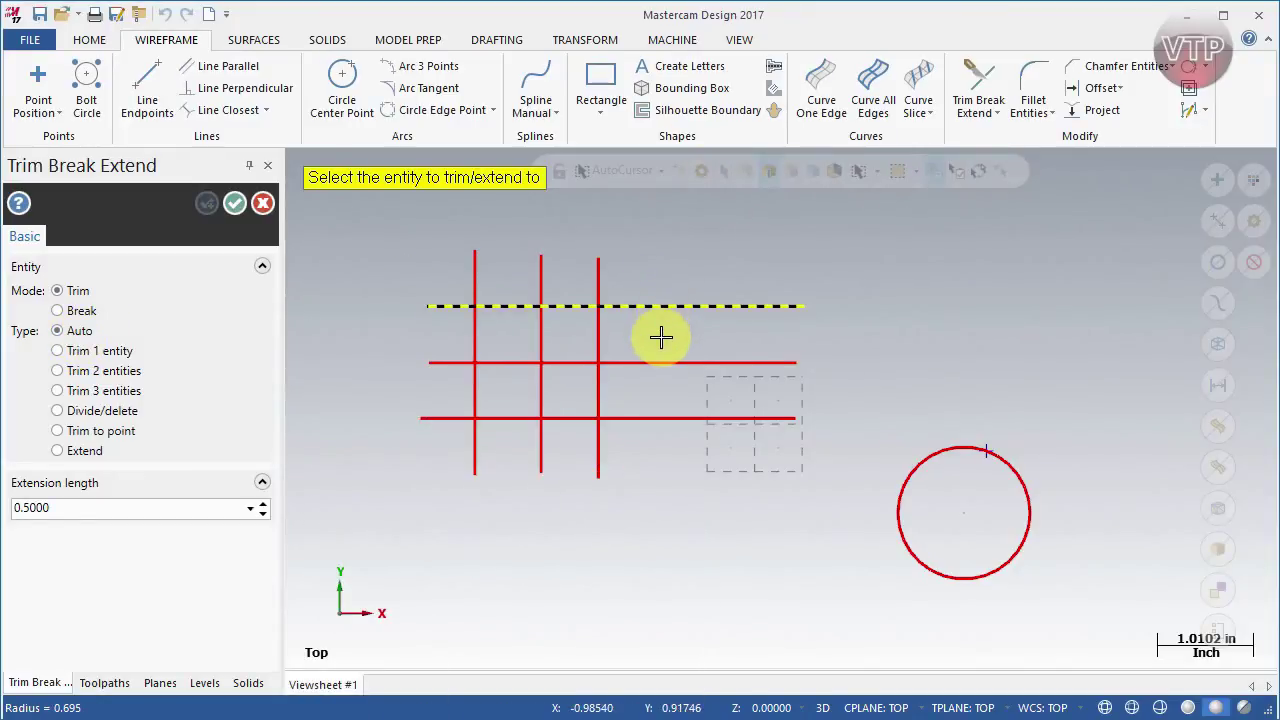
{"action": "left_click", "coordinate": [596, 283]}
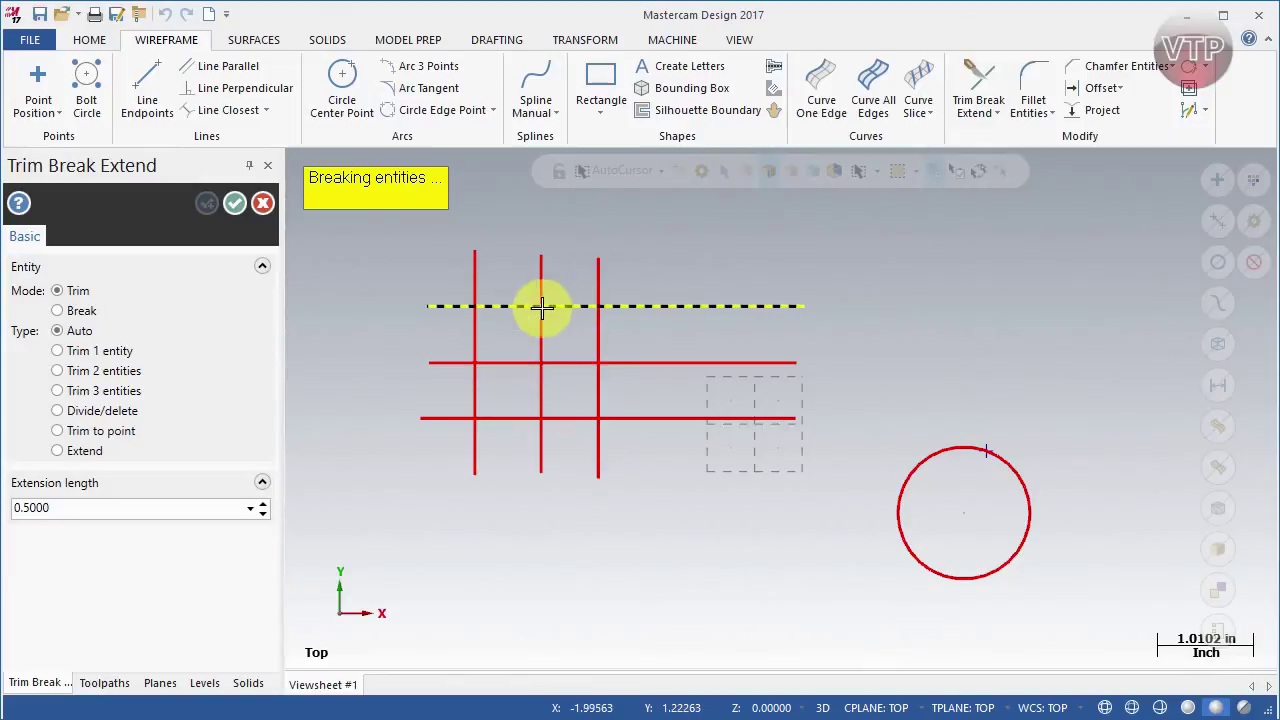
{"action": "left_click", "coordinate": [599, 283]}
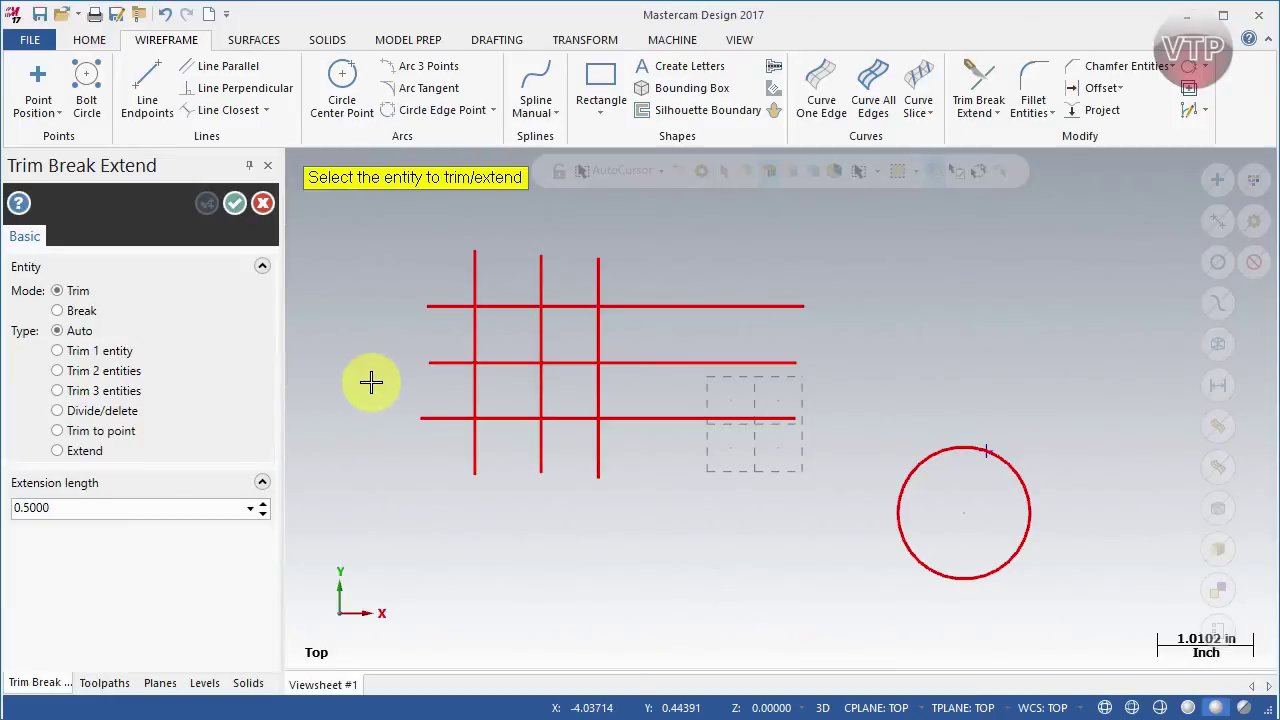
{"action": "key", "text": "Escape"}
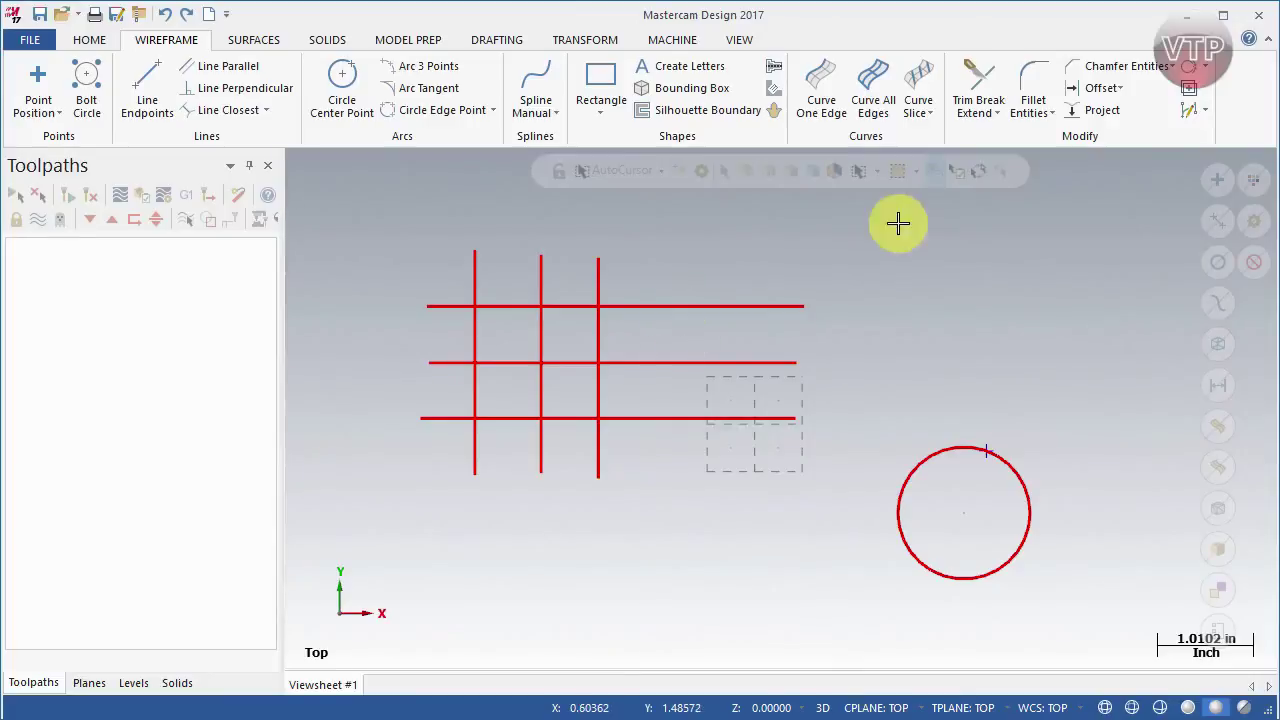
Use Trim 1 entity to trim the top line to the leftmost vertical, then undo it
{"action": "left_click", "coordinate": [976, 84]}
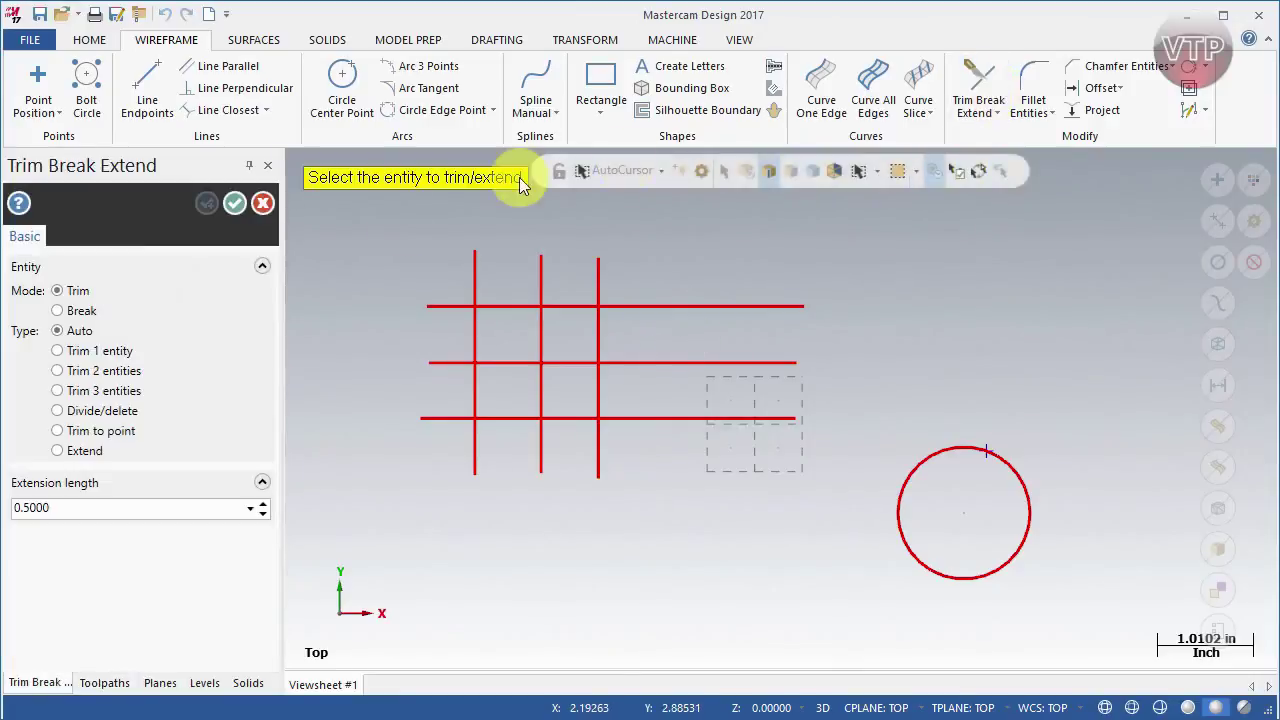
{"action": "left_click", "coordinate": [60, 350]}
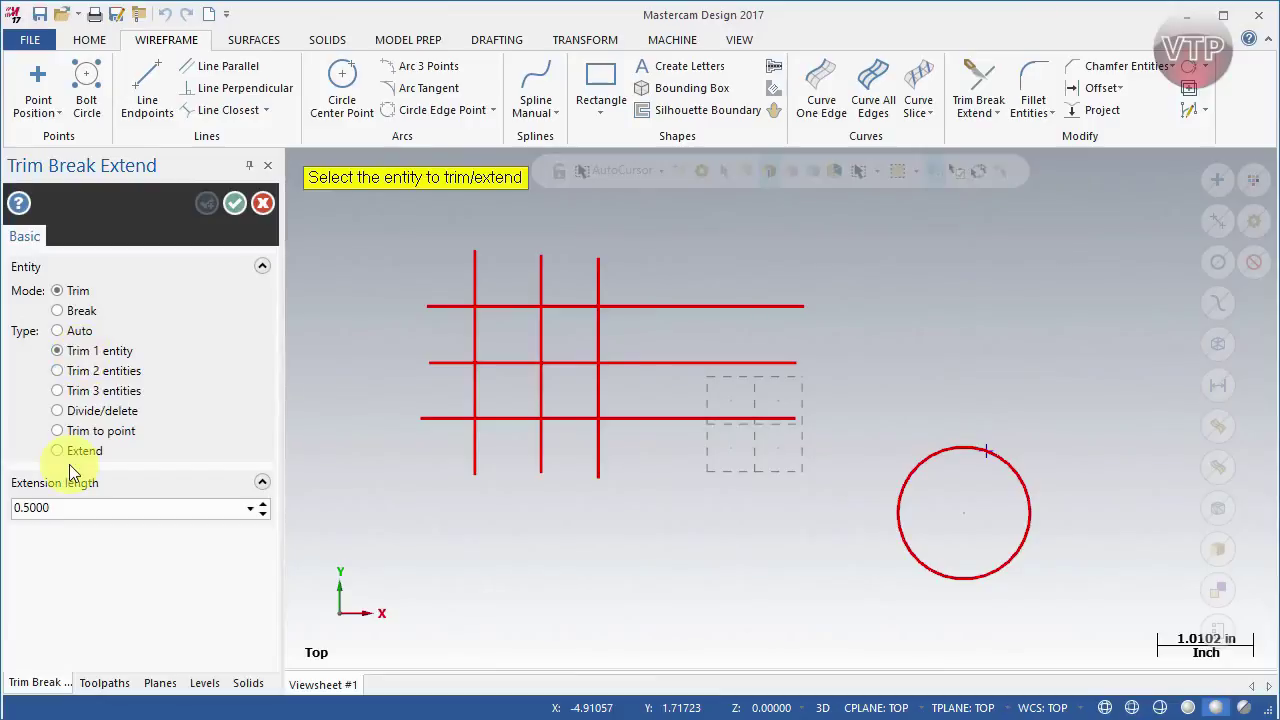
{"action": "left_click", "coordinate": [680, 305]}
{"action": "left_click", "coordinate": [599, 280]}
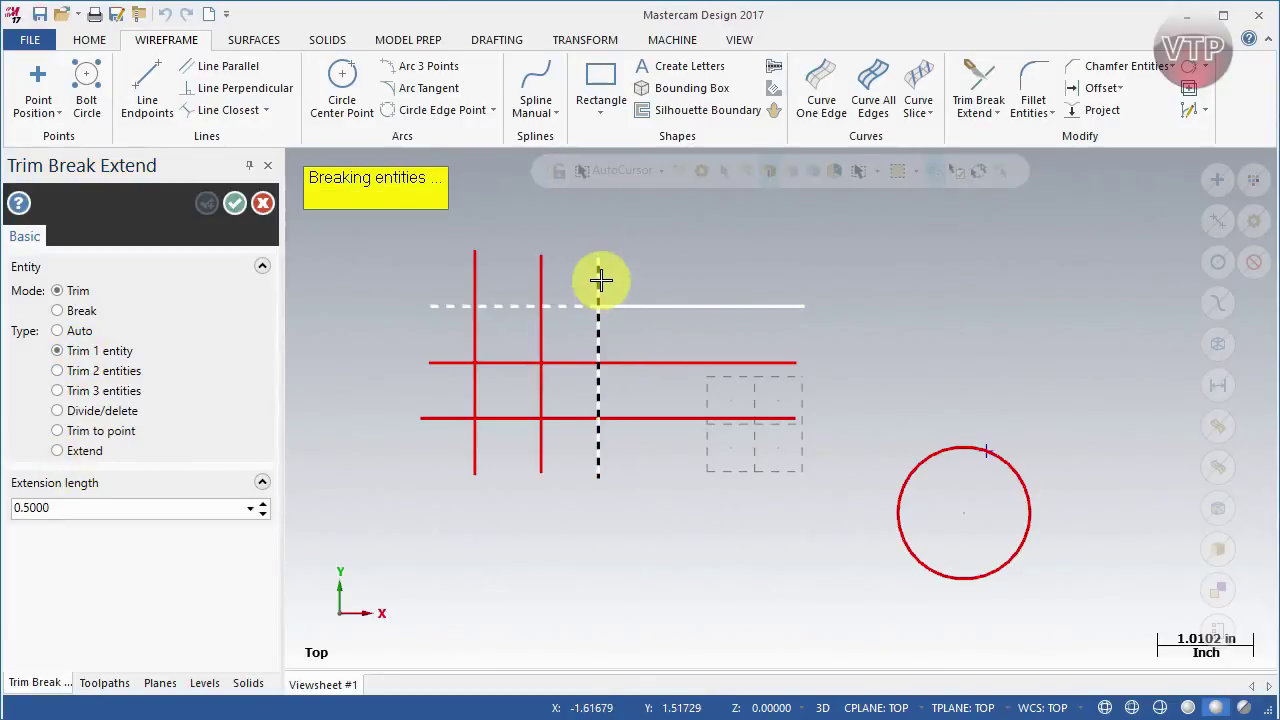
{"action": "left_click", "coordinate": [542, 306]}
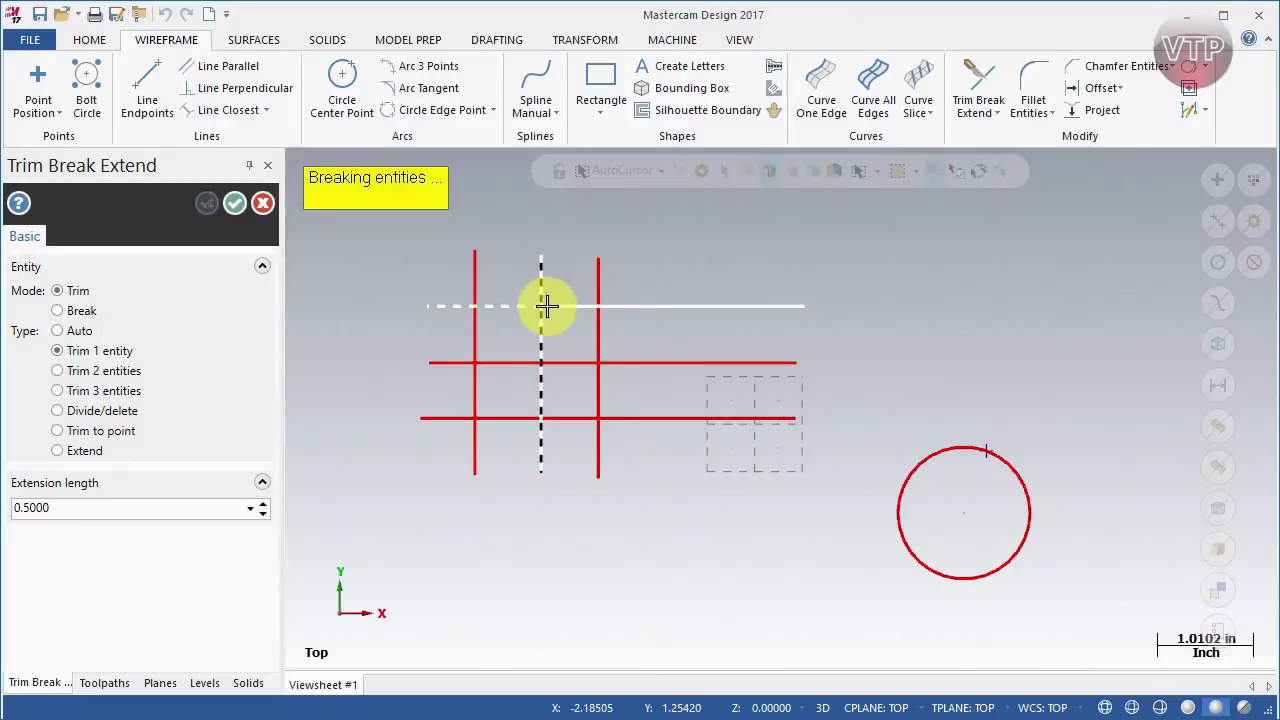
{"action": "left_click", "coordinate": [449, 306]}
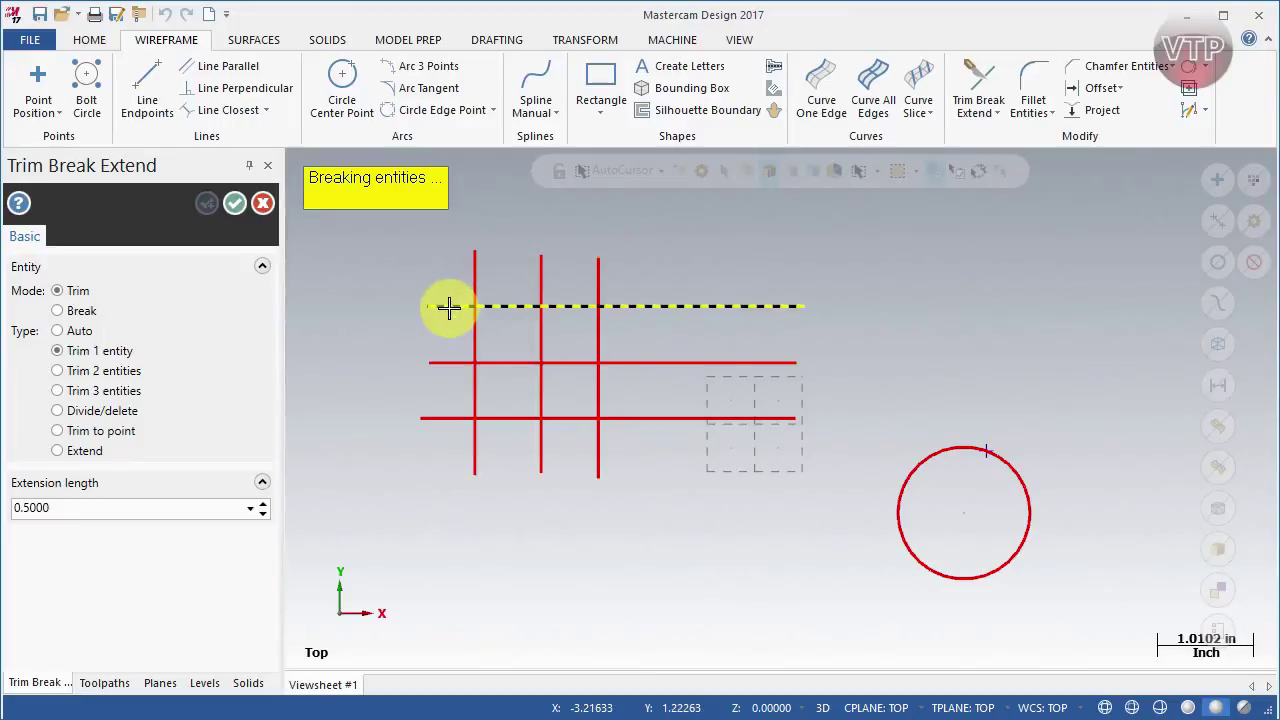
{"action": "left_click", "coordinate": [110, 352]}
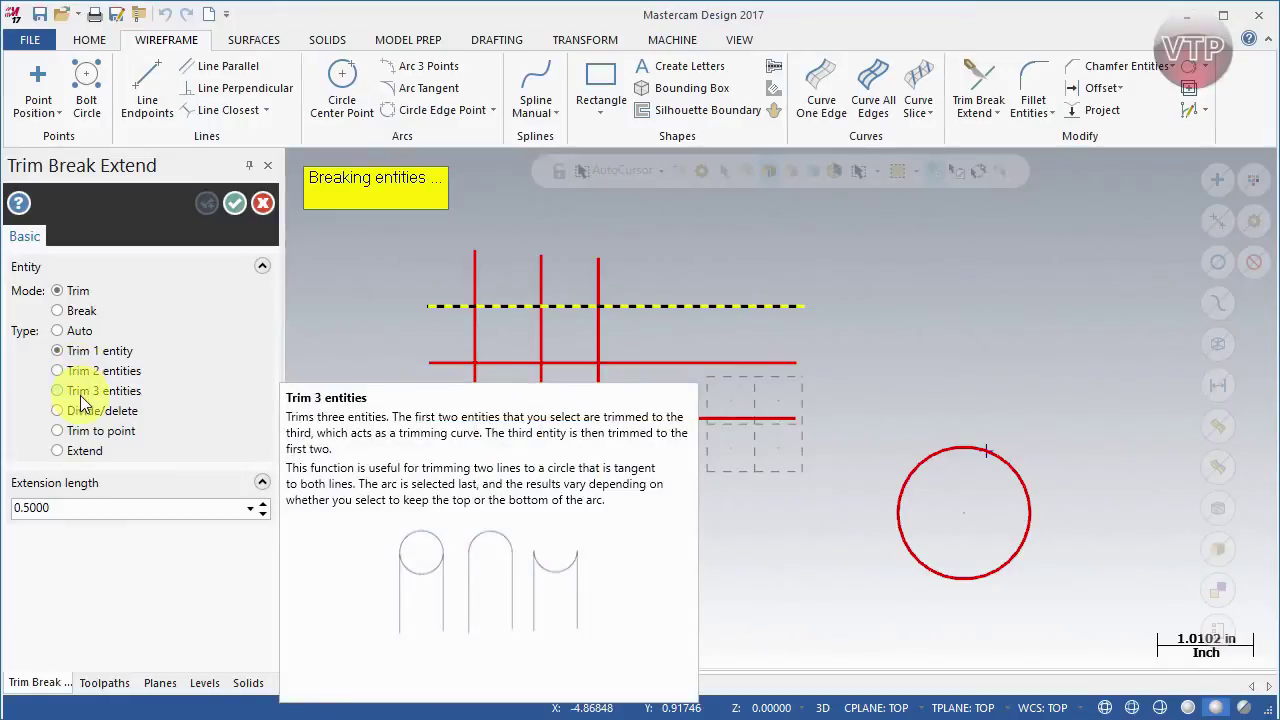
{"action": "left_click", "coordinate": [476, 284]}
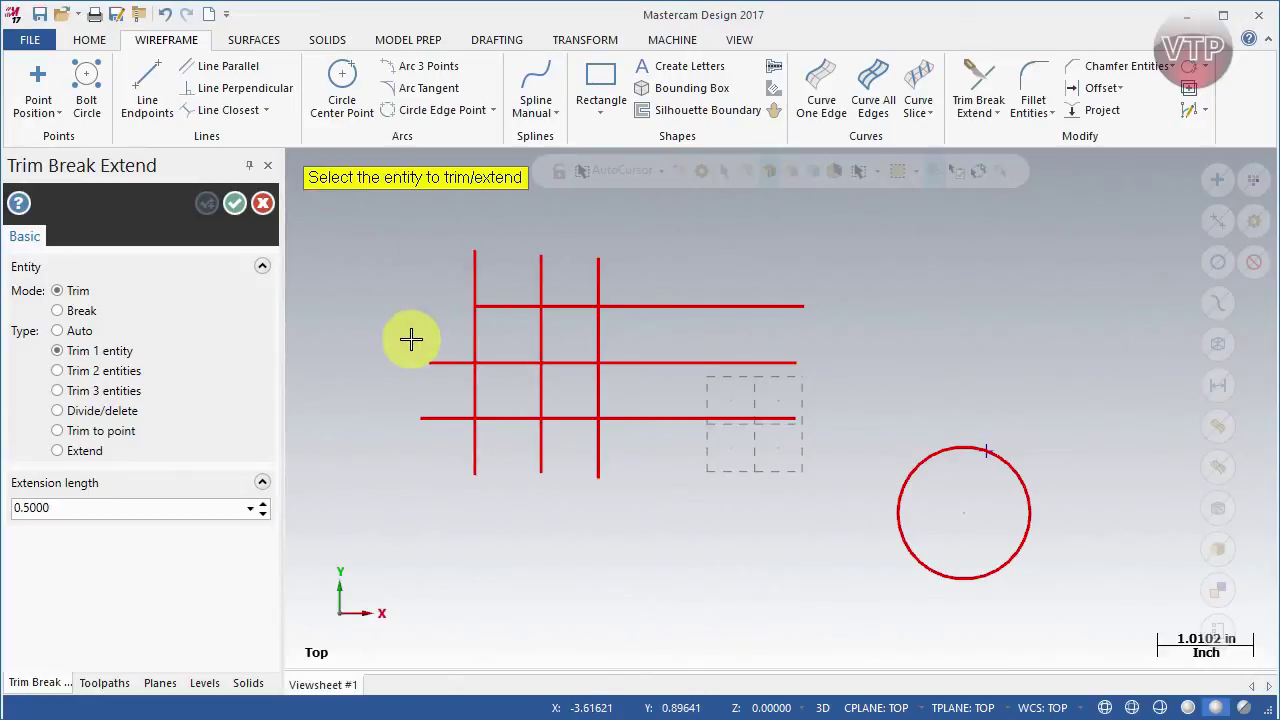
{"action": "key", "text": "Escape"}
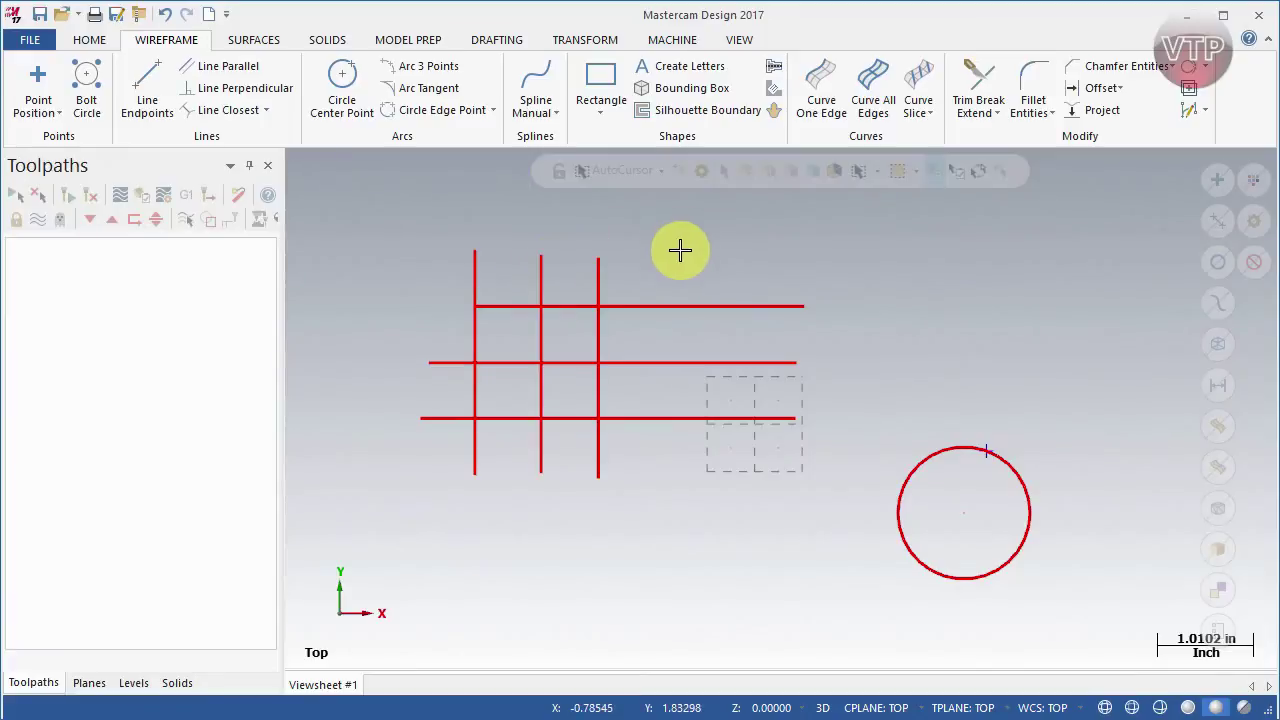
{"action": "key", "text": "ctrl+z"}
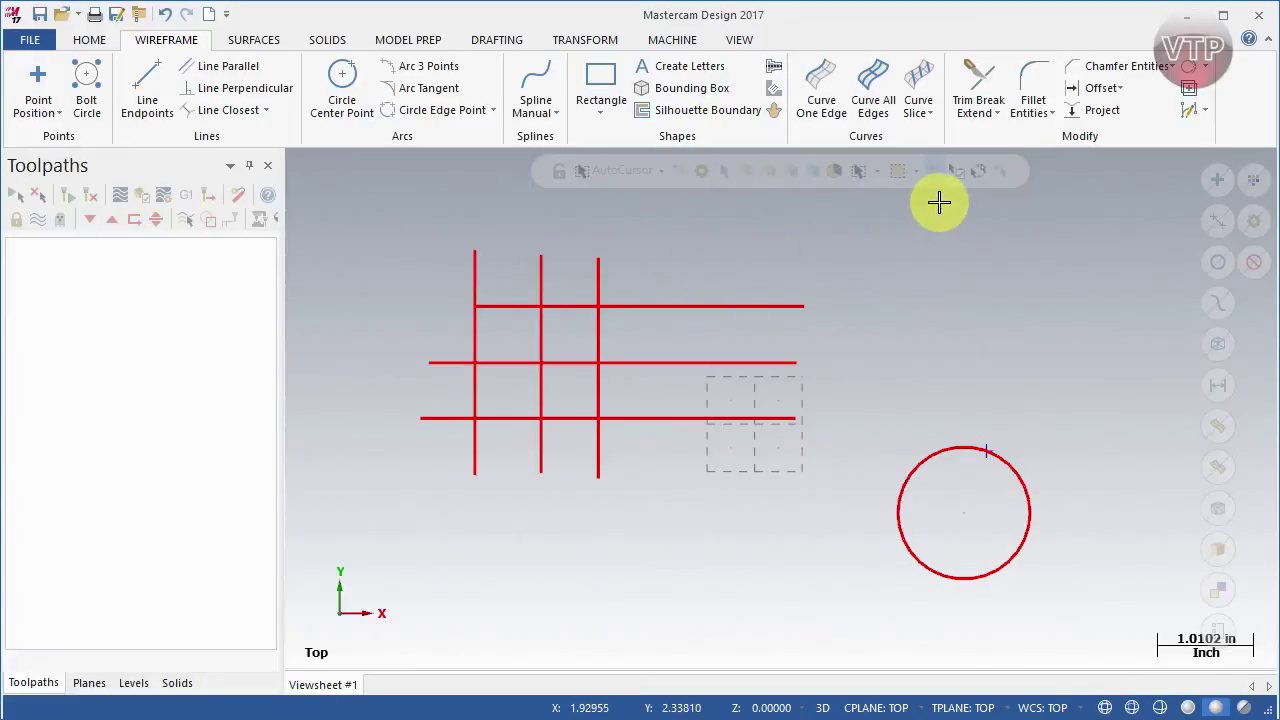
With Trim 2 entities, make a corner from the top line and third vertical line
{"action": "left_click", "coordinate": [980, 90]}
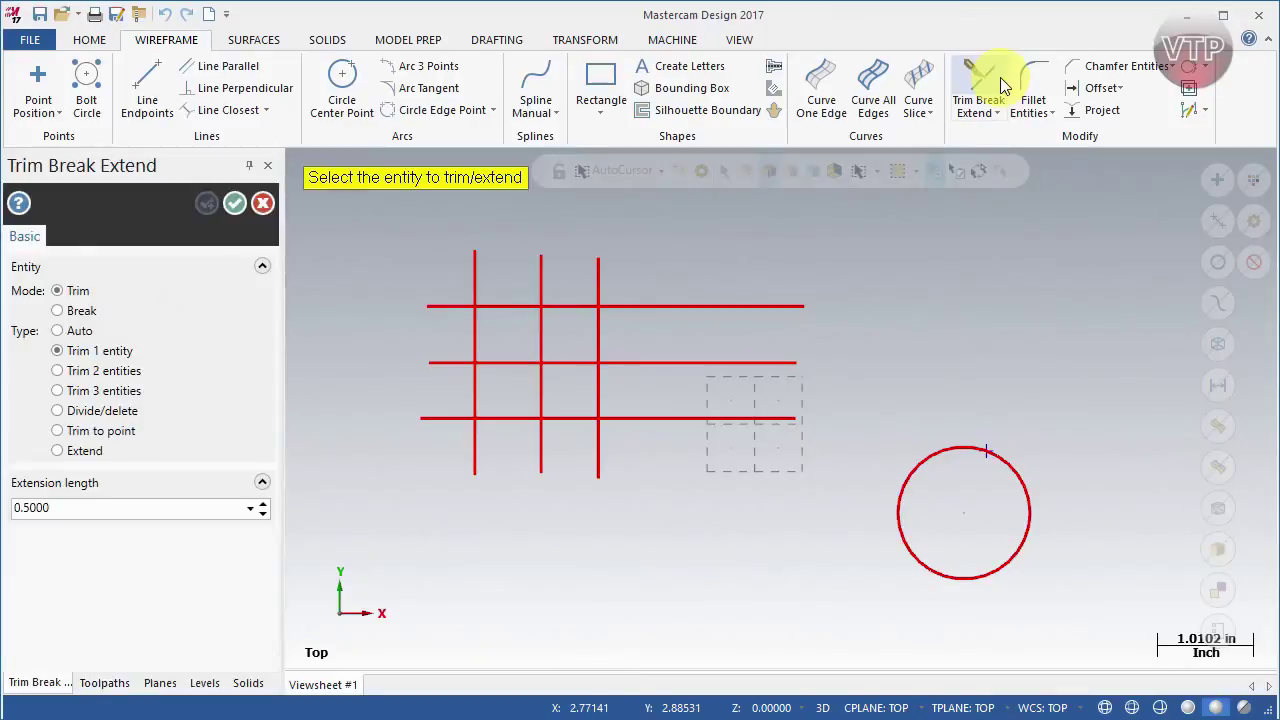
{"action": "left_click", "coordinate": [97, 371]}
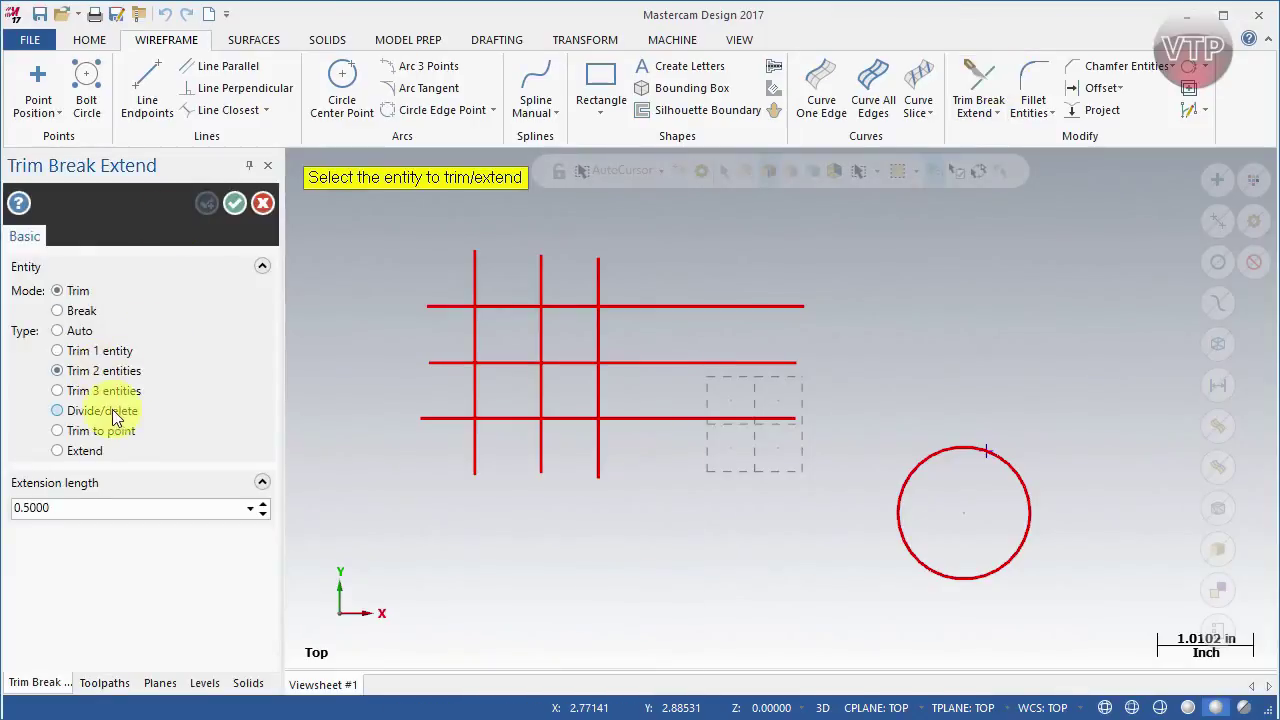
{"action": "left_click", "coordinate": [630, 308]}
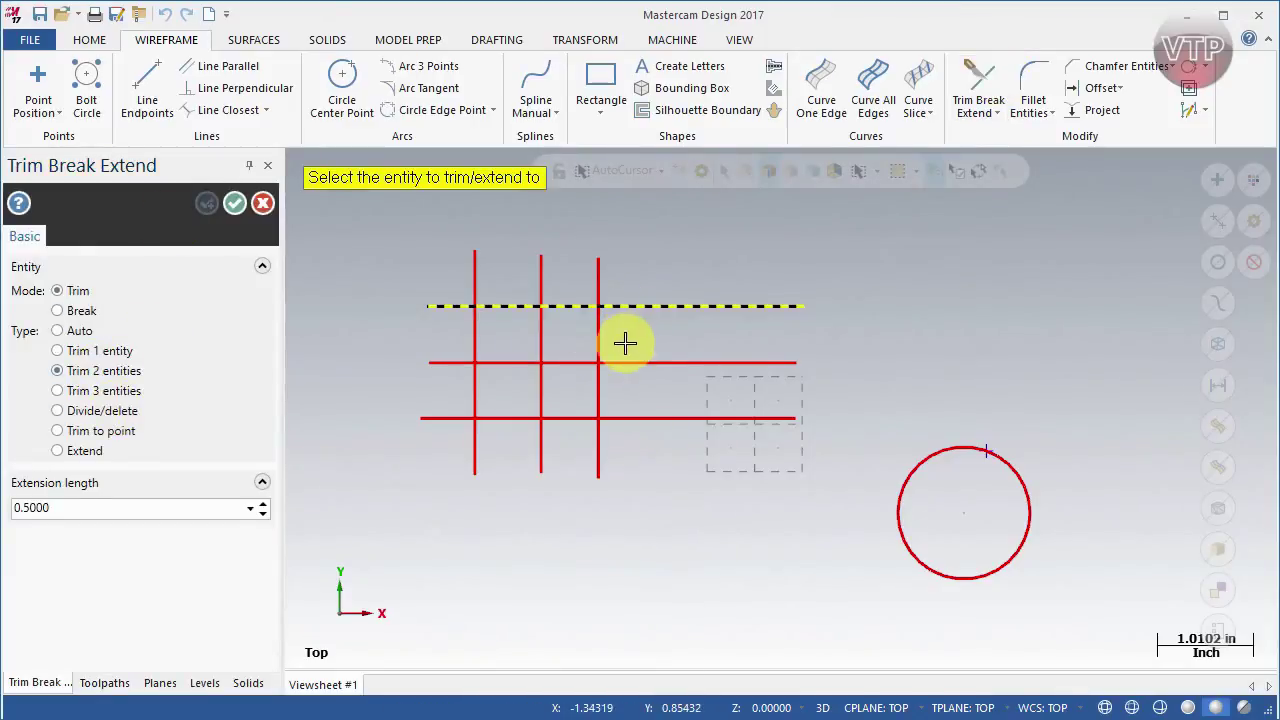
{"action": "left_click", "coordinate": [599, 286]}
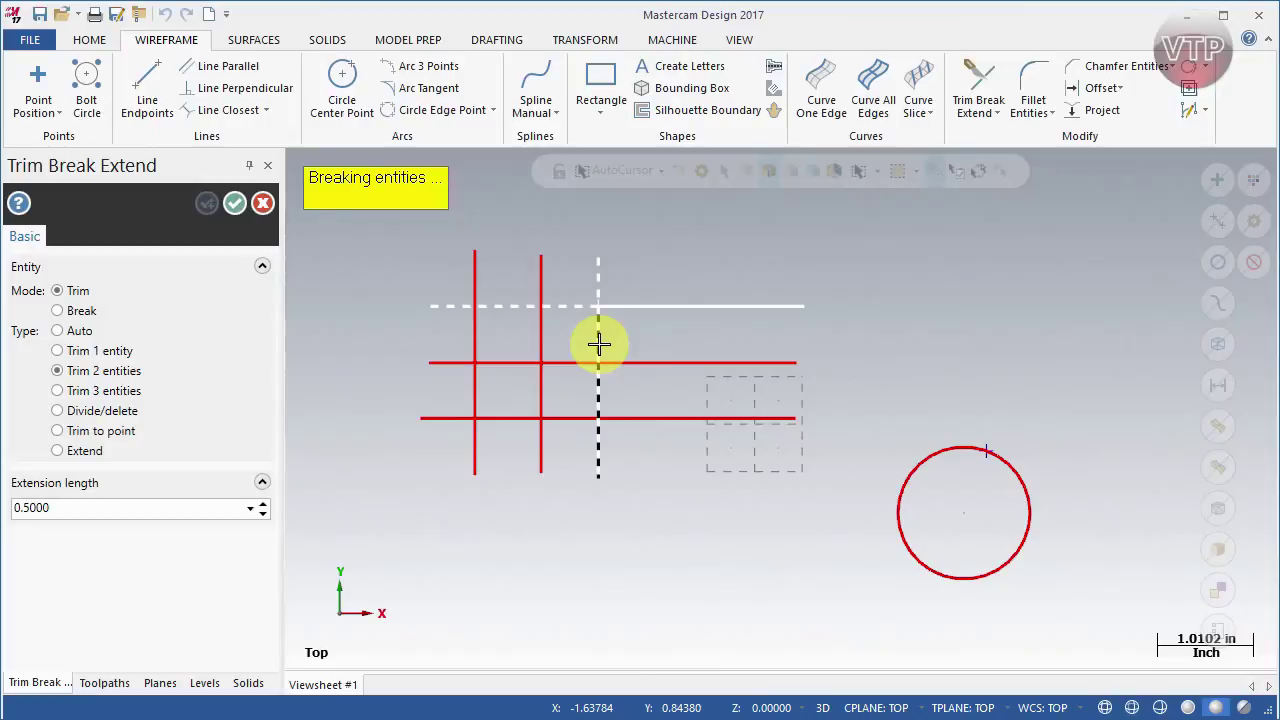
{"action": "left_click", "coordinate": [598, 346]}
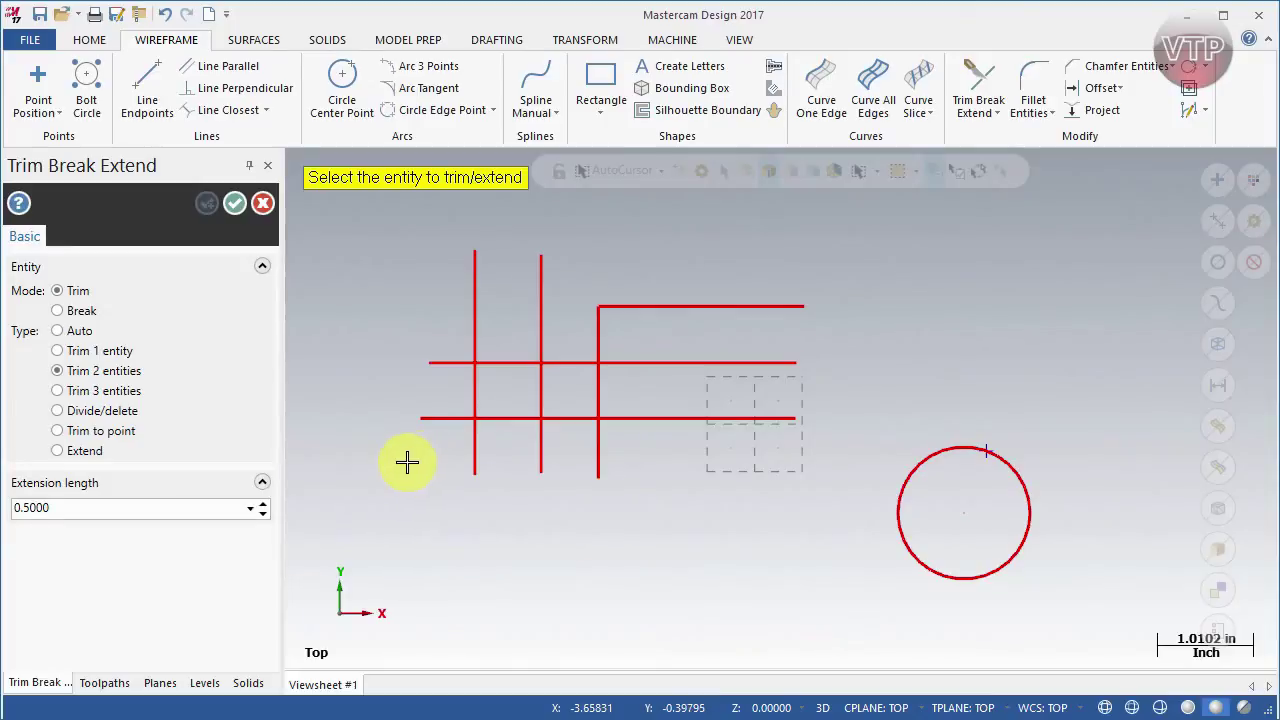
Corner the middle line with the second vertical, accept, then undo the corner trims
{"action": "left_click", "coordinate": [500, 363]}
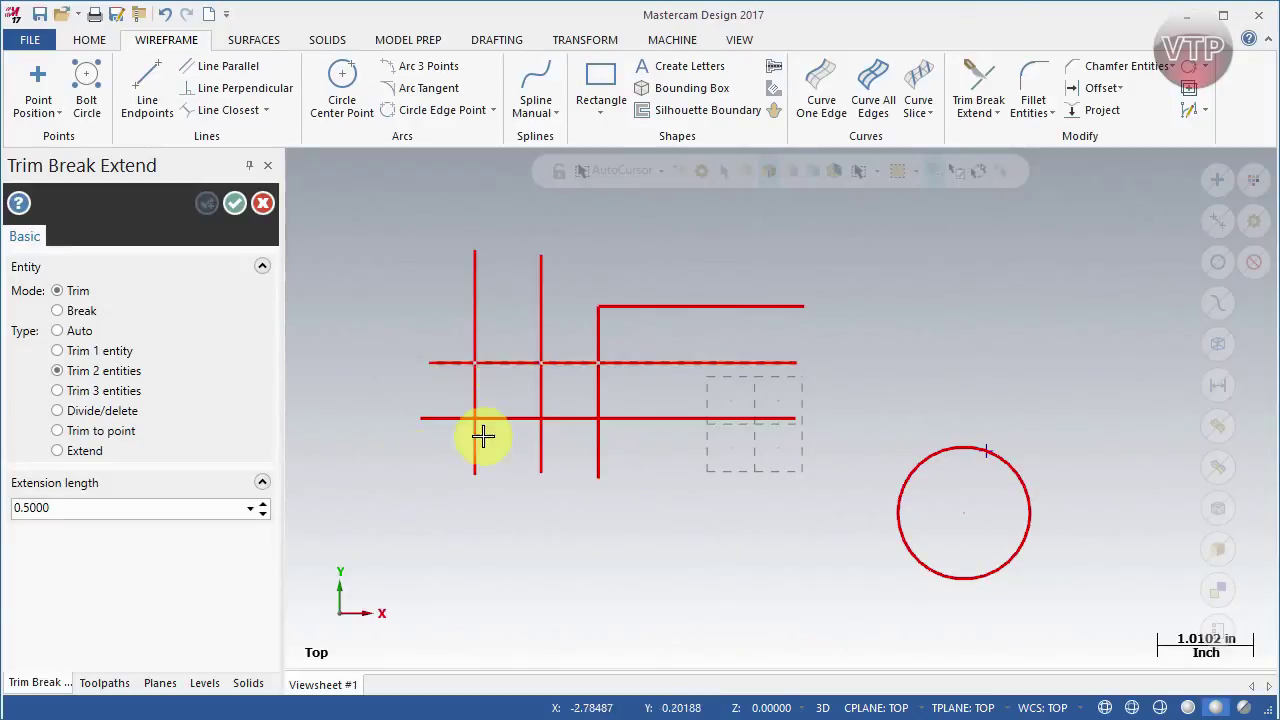
{"action": "left_click", "coordinate": [549, 397]}
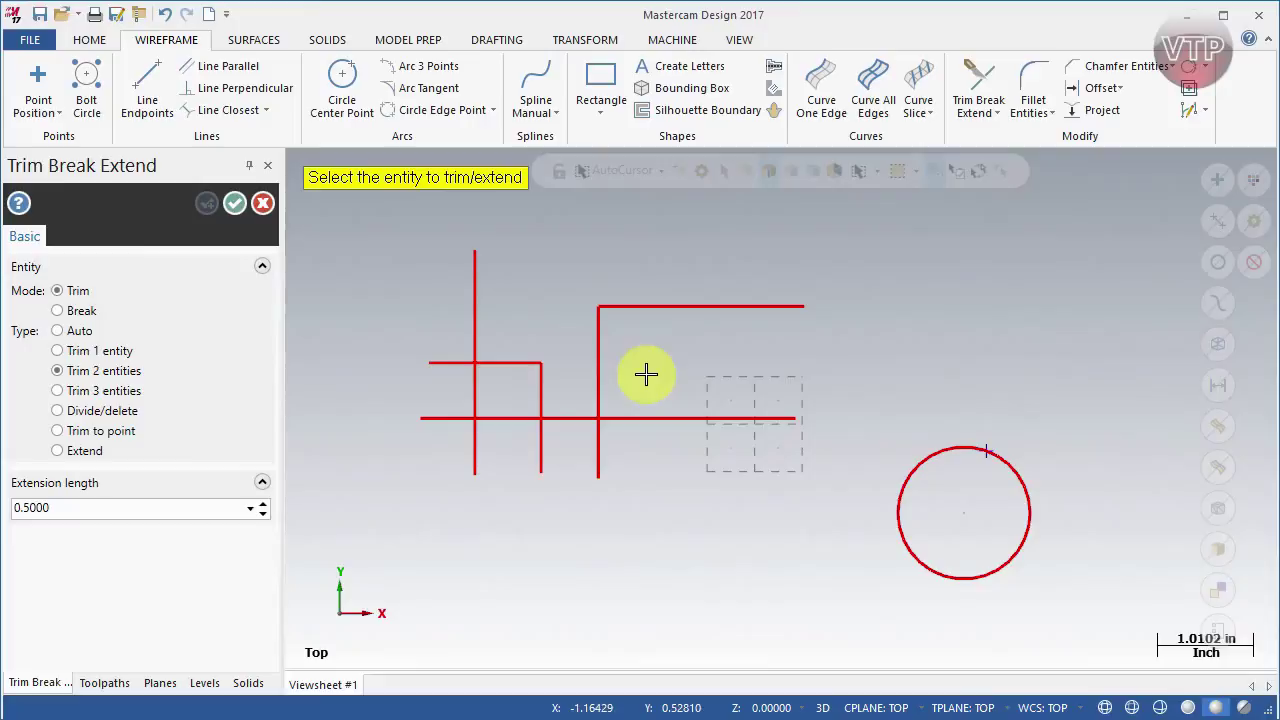
{"action": "left_click", "coordinate": [234, 203]}
{"action": "key", "text": "ctrl+z"}
{"action": "key", "text": "ctrl+z"}
{"action": "left_click", "coordinate": [978, 82]}
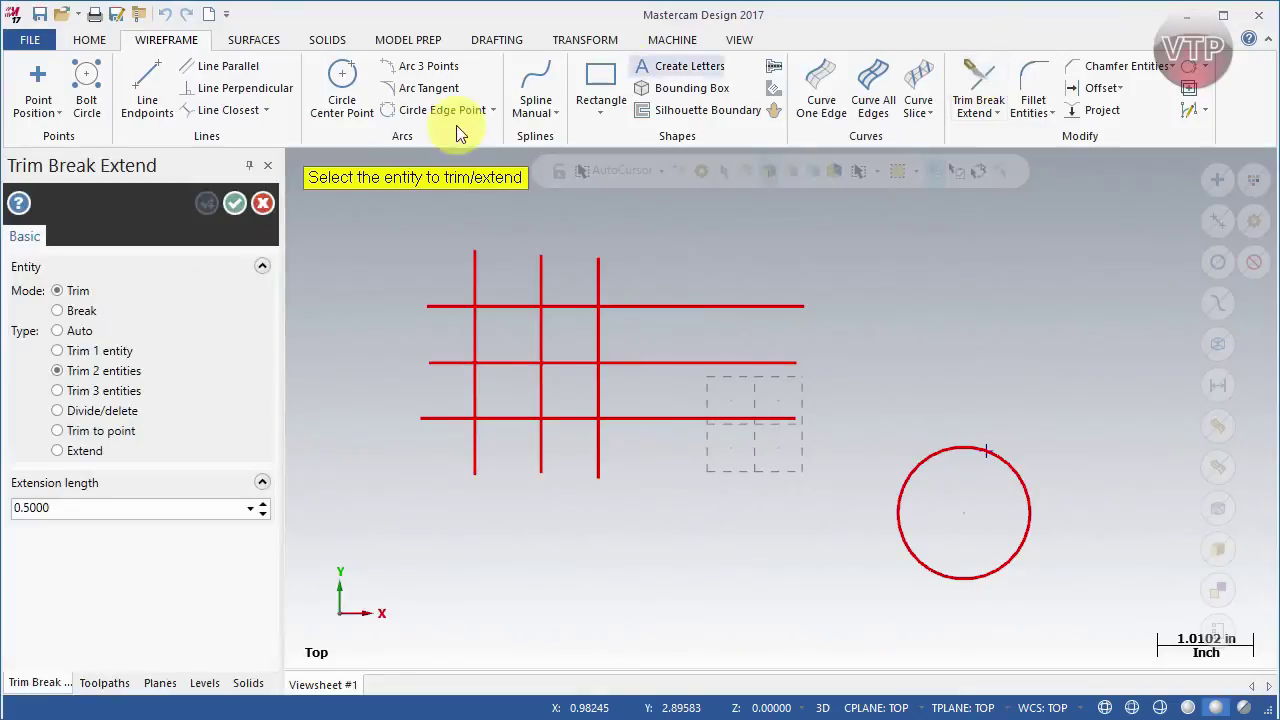
{"action": "left_click", "coordinate": [106, 391]}
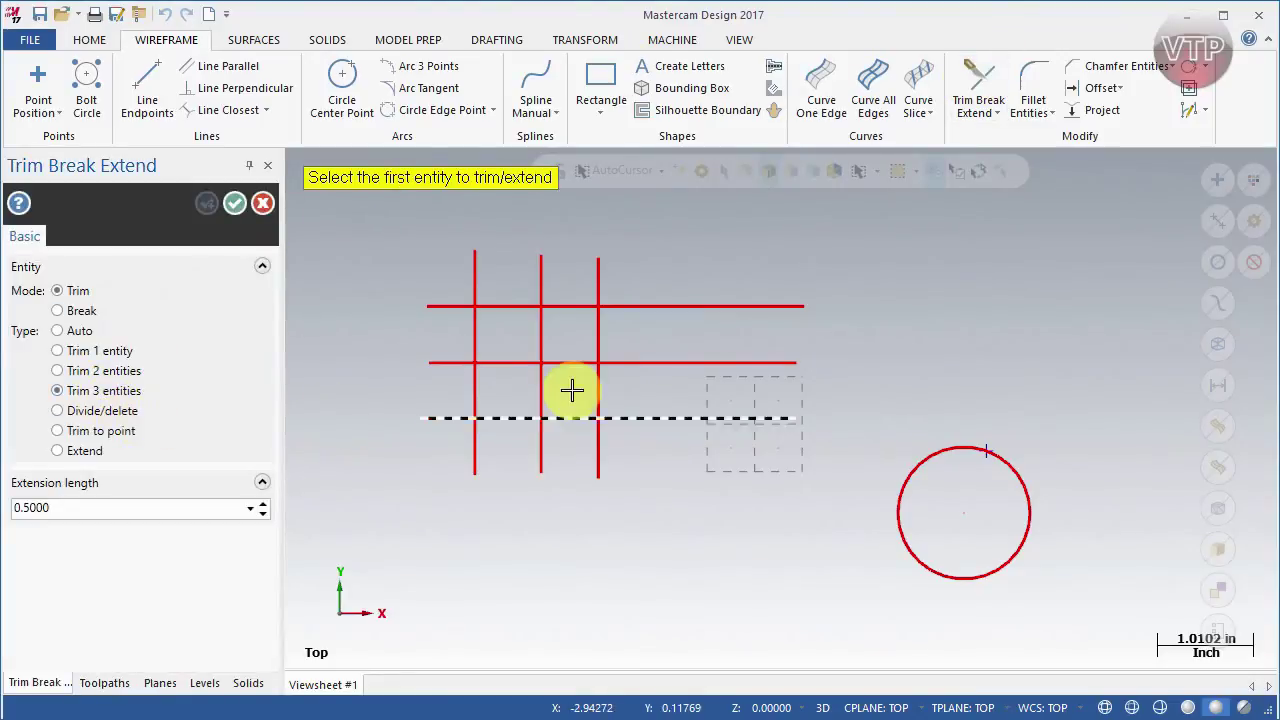
{"action": "left_click", "coordinate": [678, 319]}
{"action": "left_click", "coordinate": [686, 306]}
{"action": "left_click", "coordinate": [600, 286]}
{"action": "left_click", "coordinate": [541, 288]}
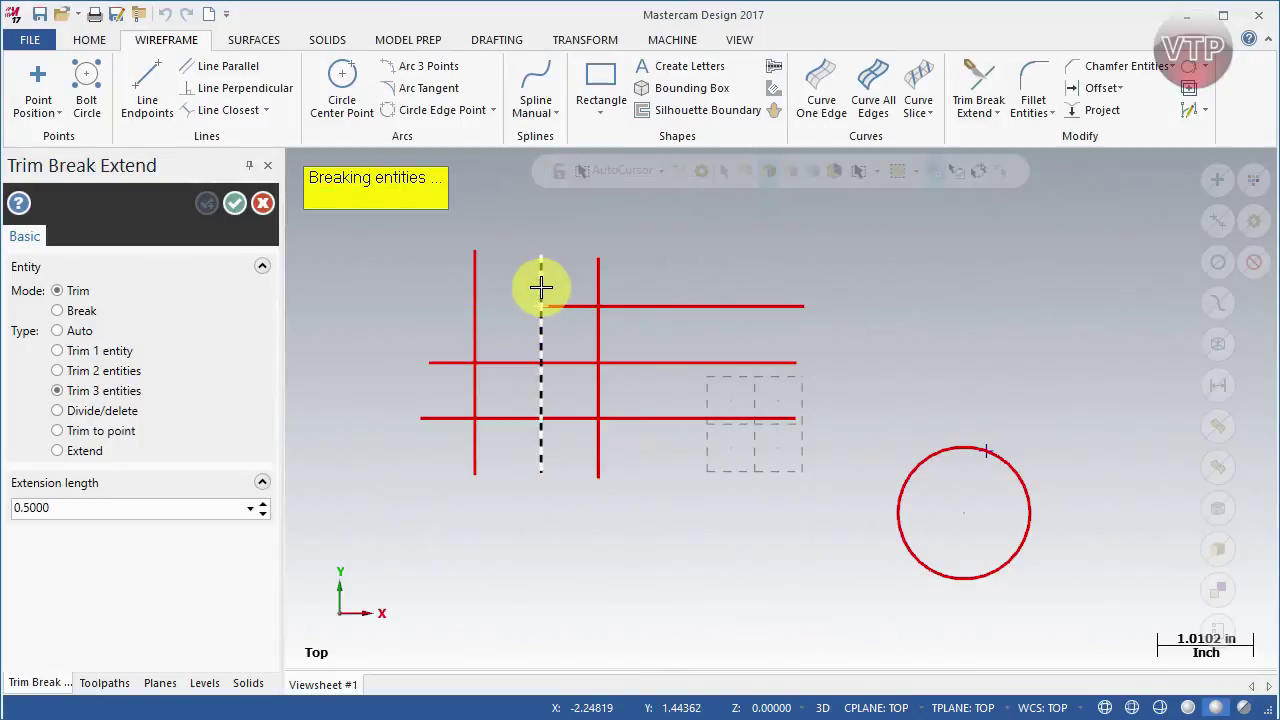
{"action": "left_click", "coordinate": [473, 281]}
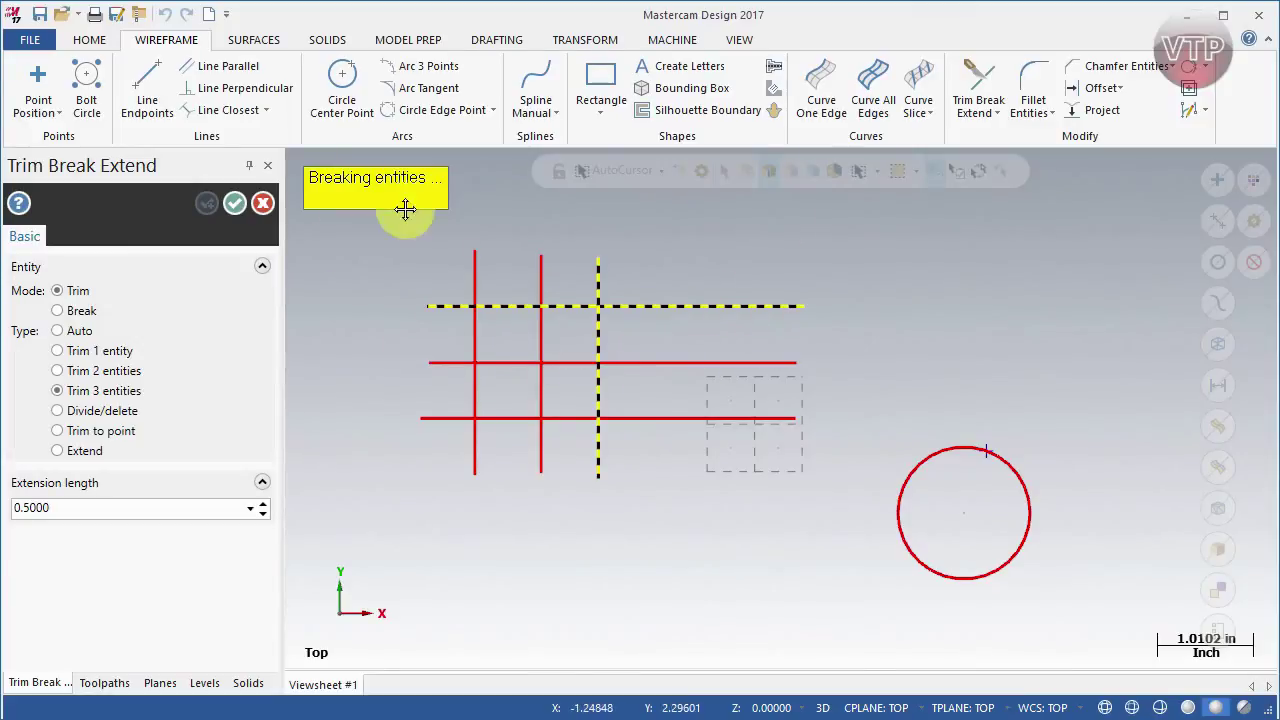
{"action": "key", "text": "Escape"}
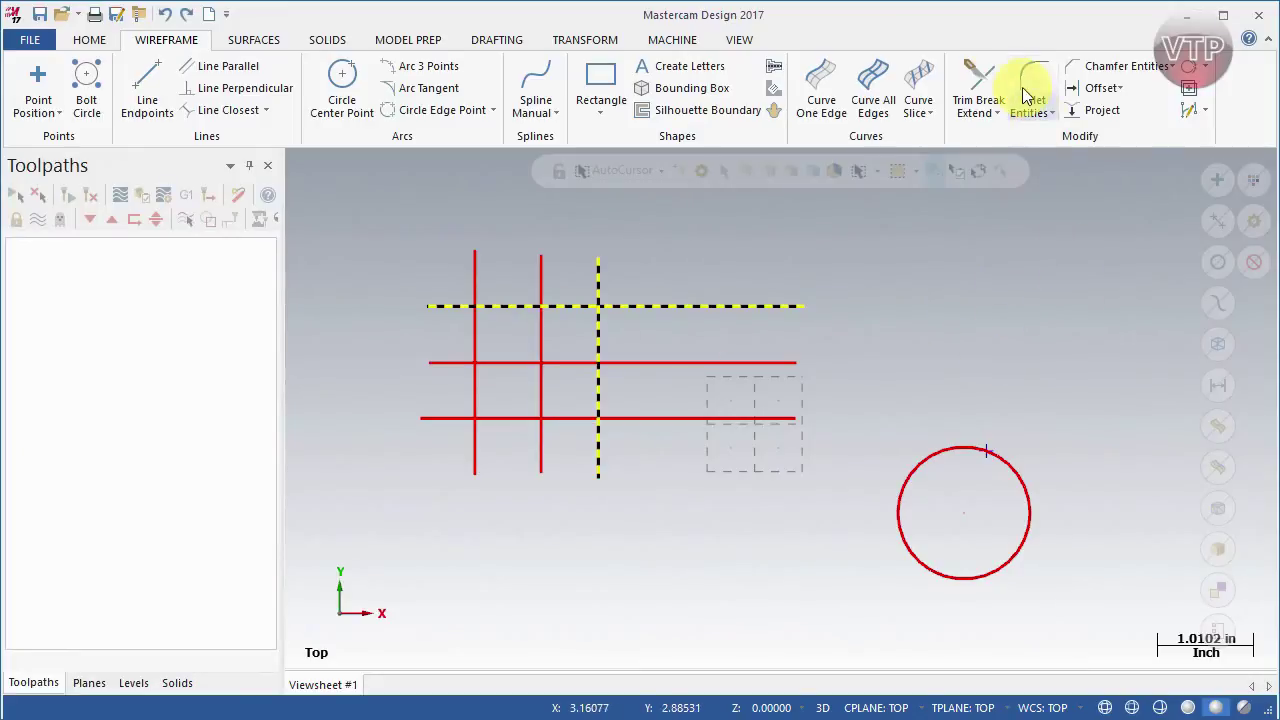
{"action": "left_click", "coordinate": [973, 80]}
{"action": "key", "text": "Escape"}
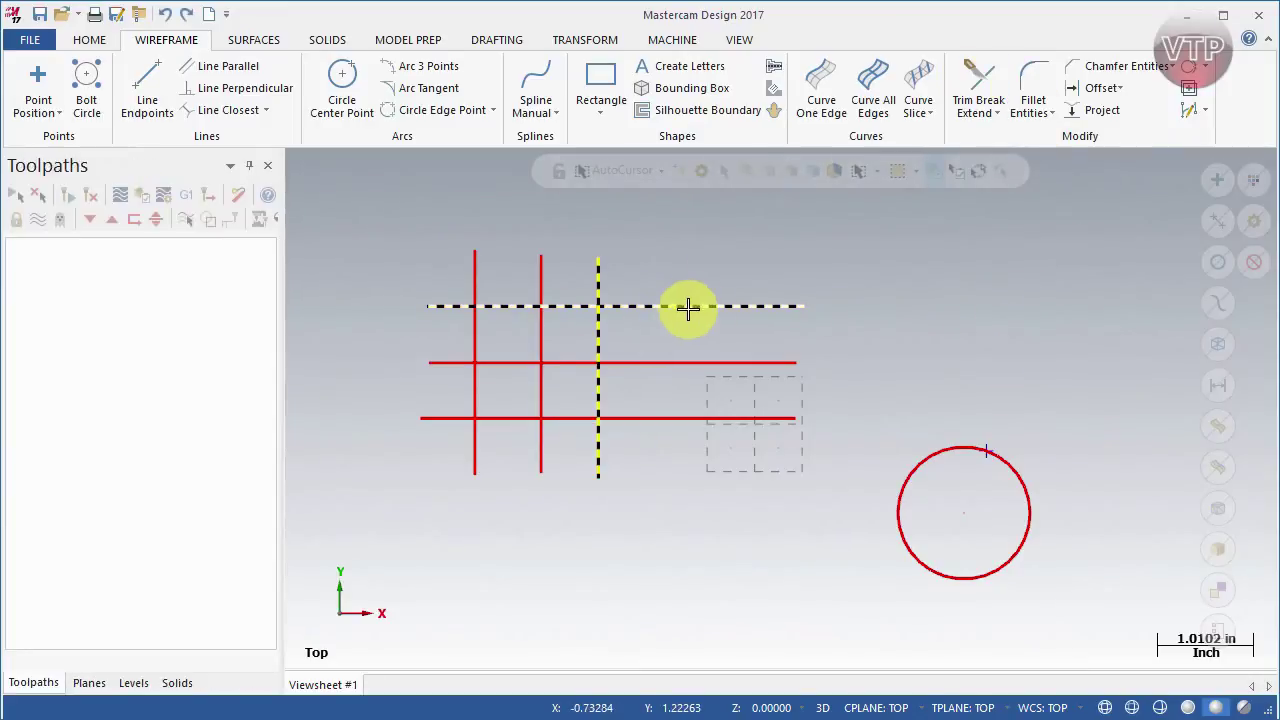
{"action": "left_click", "coordinate": [973, 84]}
{"action": "left_click", "coordinate": [646, 306]}
{"action": "left_click", "coordinate": [634, 363]}
{"action": "left_click", "coordinate": [636, 419]}
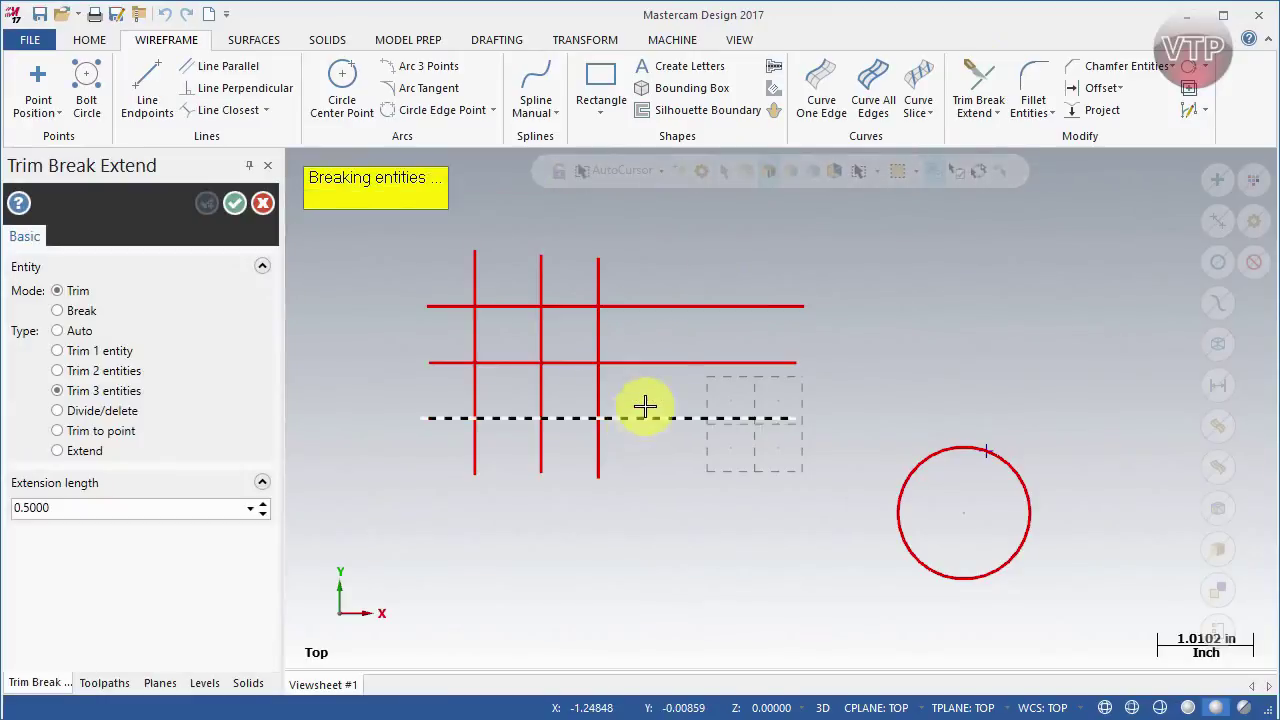
{"action": "left_click", "coordinate": [708, 418]}
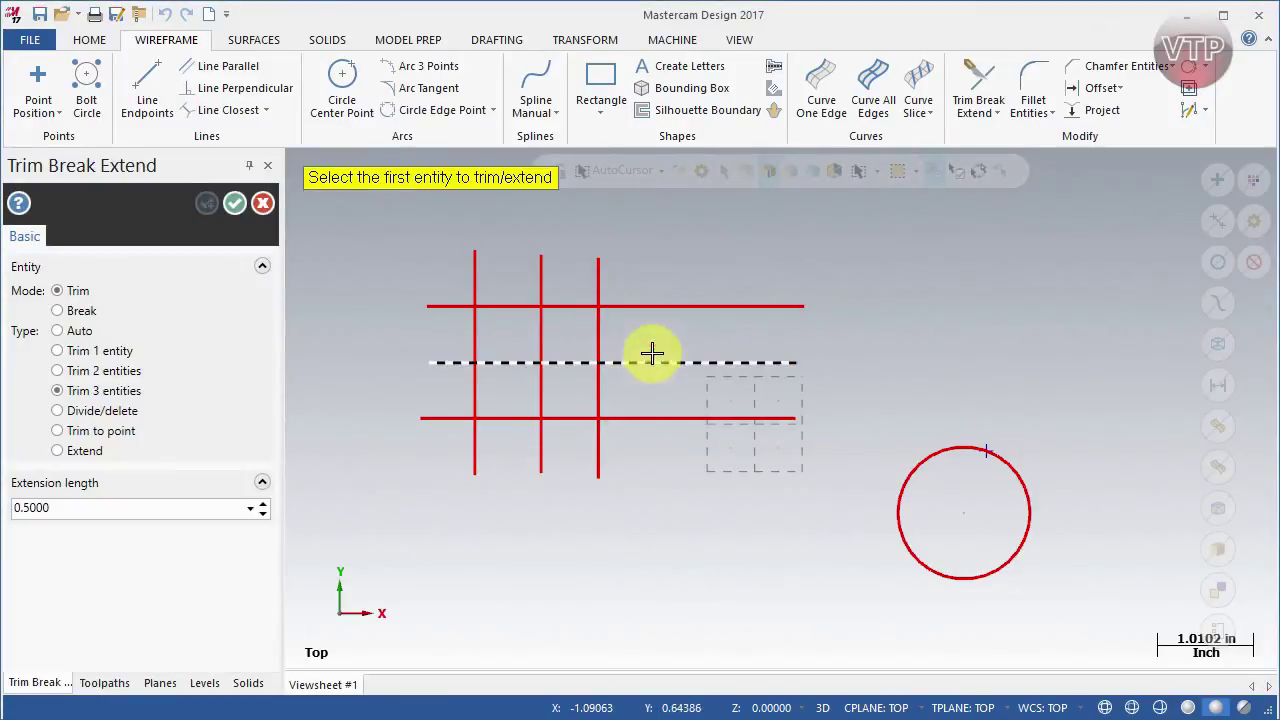
{"action": "left_click", "coordinate": [655, 305]}
{"action": "left_click", "coordinate": [662, 362]}
{"action": "left_click", "coordinate": [599, 288]}
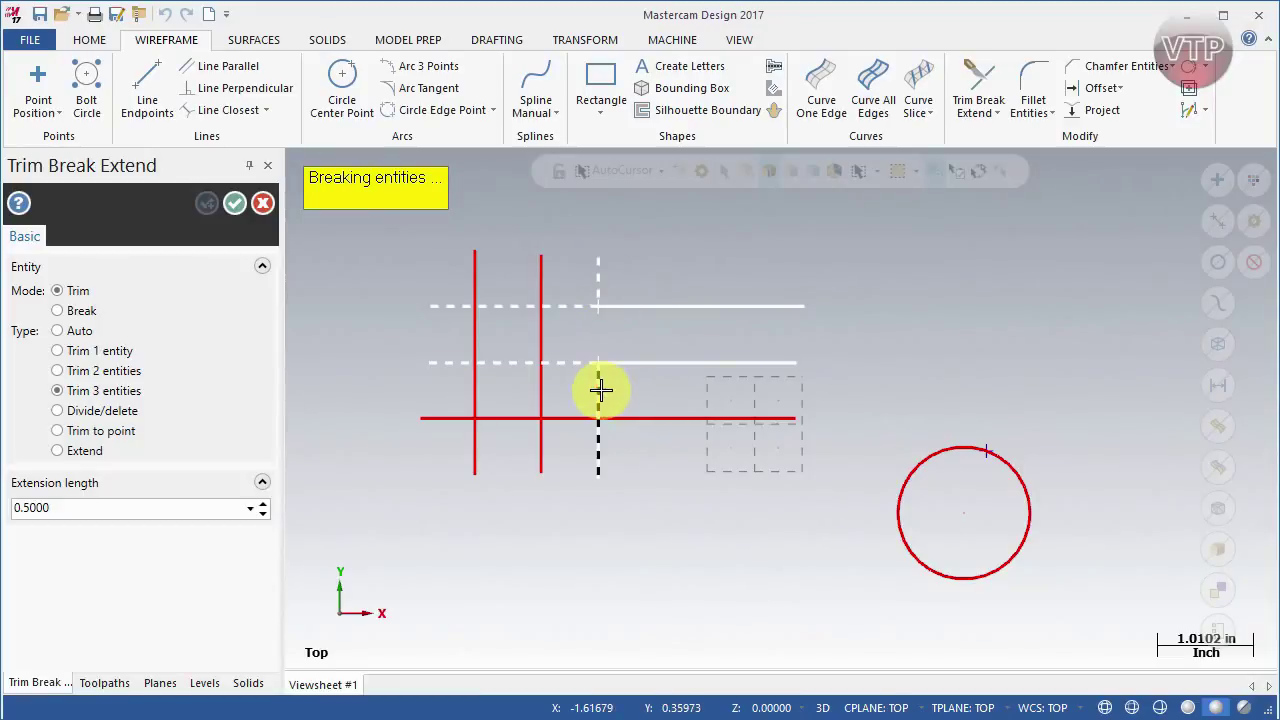
{"action": "left_click", "coordinate": [599, 390]}
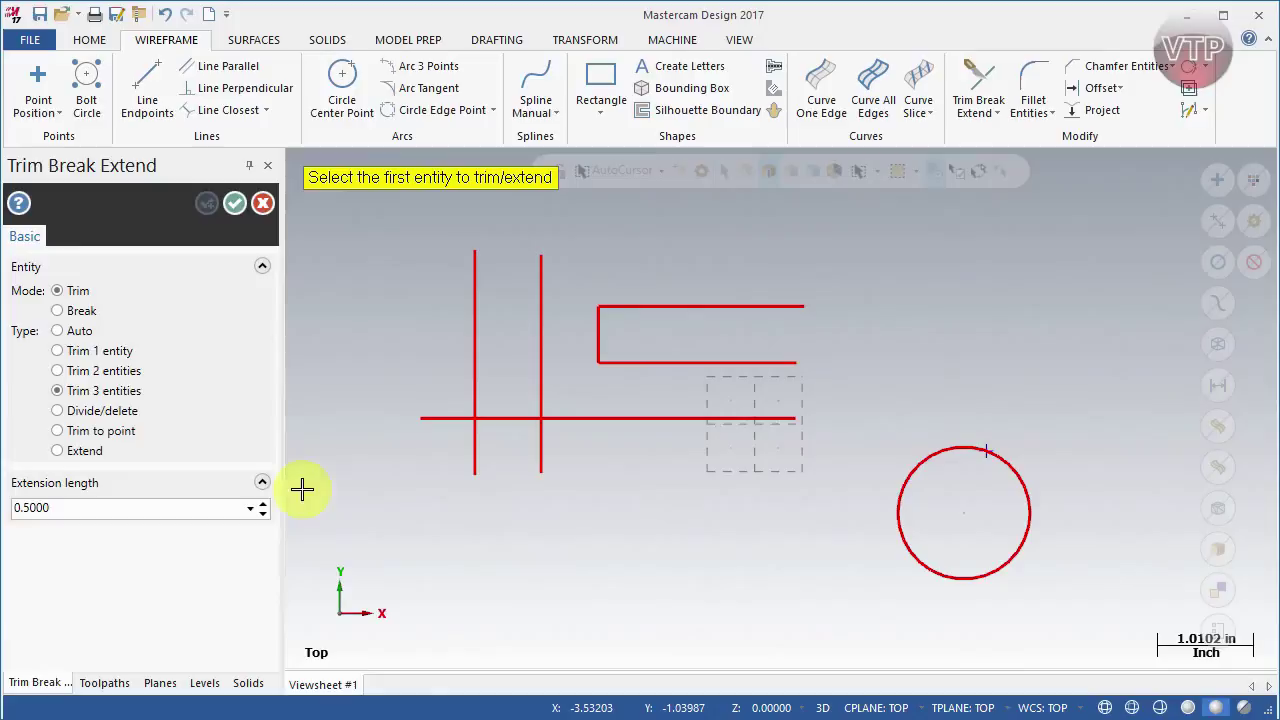
{"action": "key", "text": "Escape"}
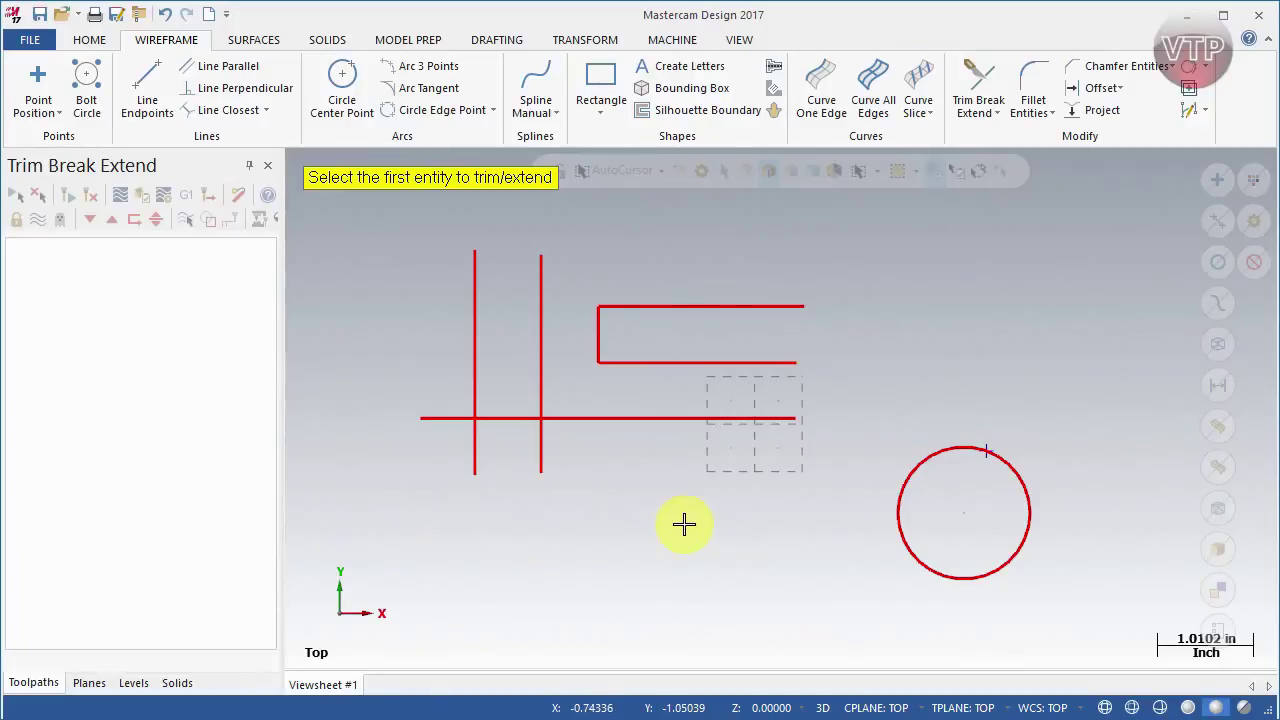
{"action": "key", "text": "ctrl+z"}
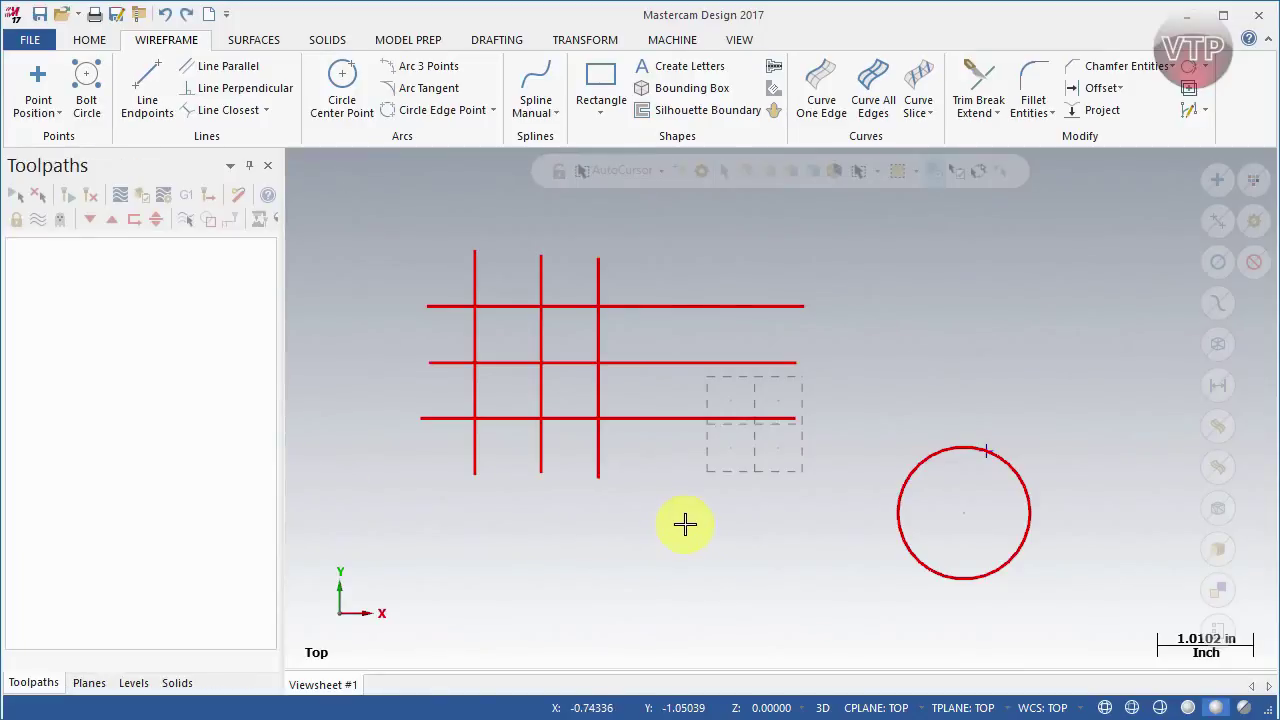
With Divide/delete, remove the top line's right end and the middle line's left piece
{"action": "left_click", "coordinate": [1005, 87]}
{"action": "left_click", "coordinate": [90, 411]}
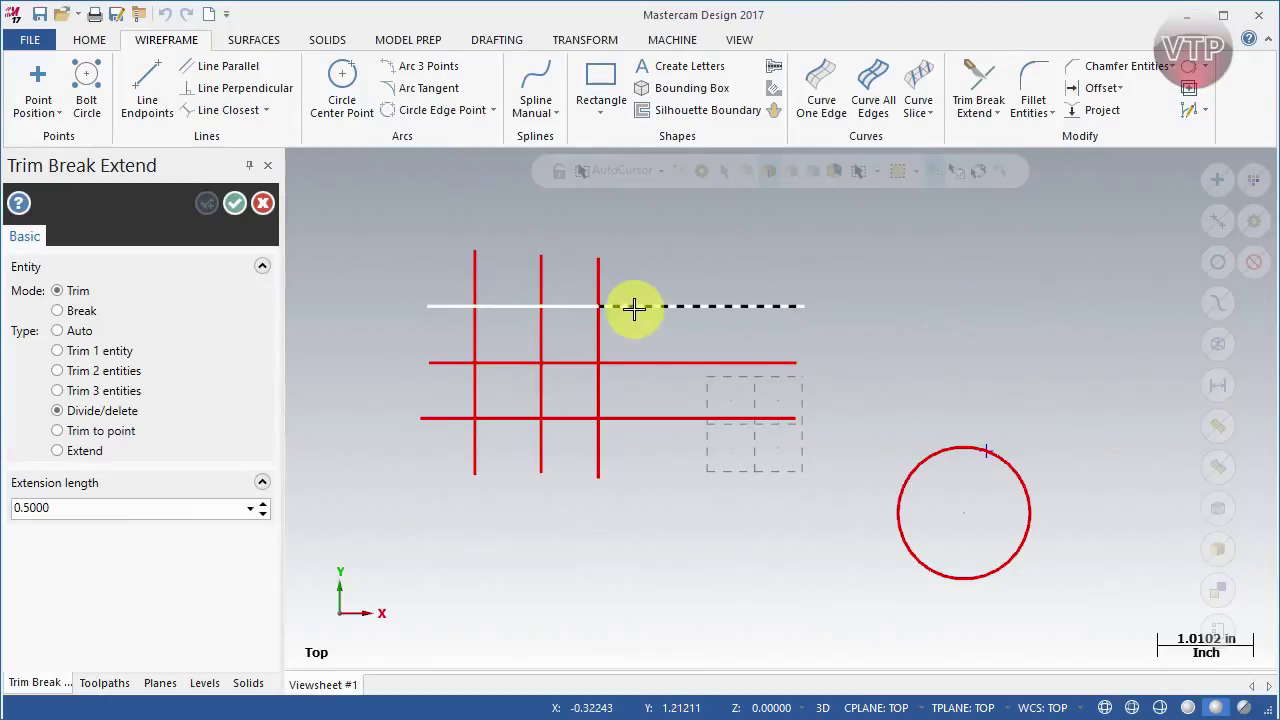
{"action": "left_click", "coordinate": [726, 306]}
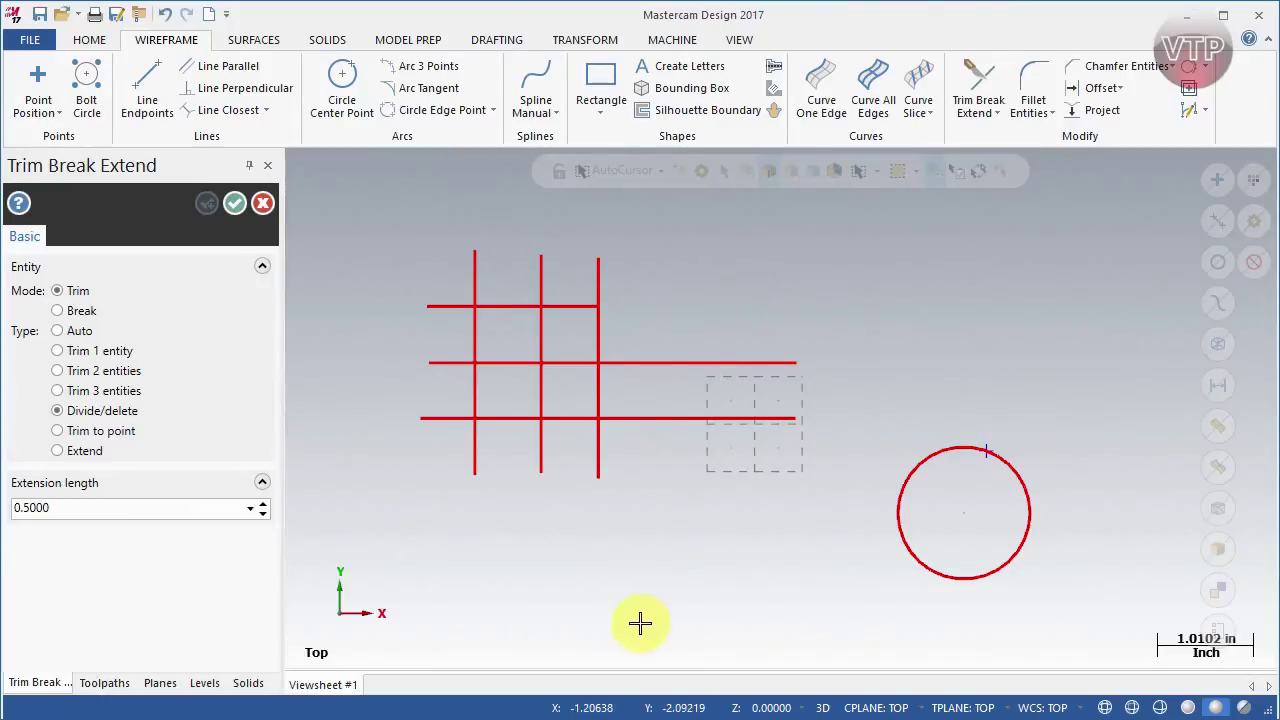
{"action": "left_click", "coordinate": [507, 363]}
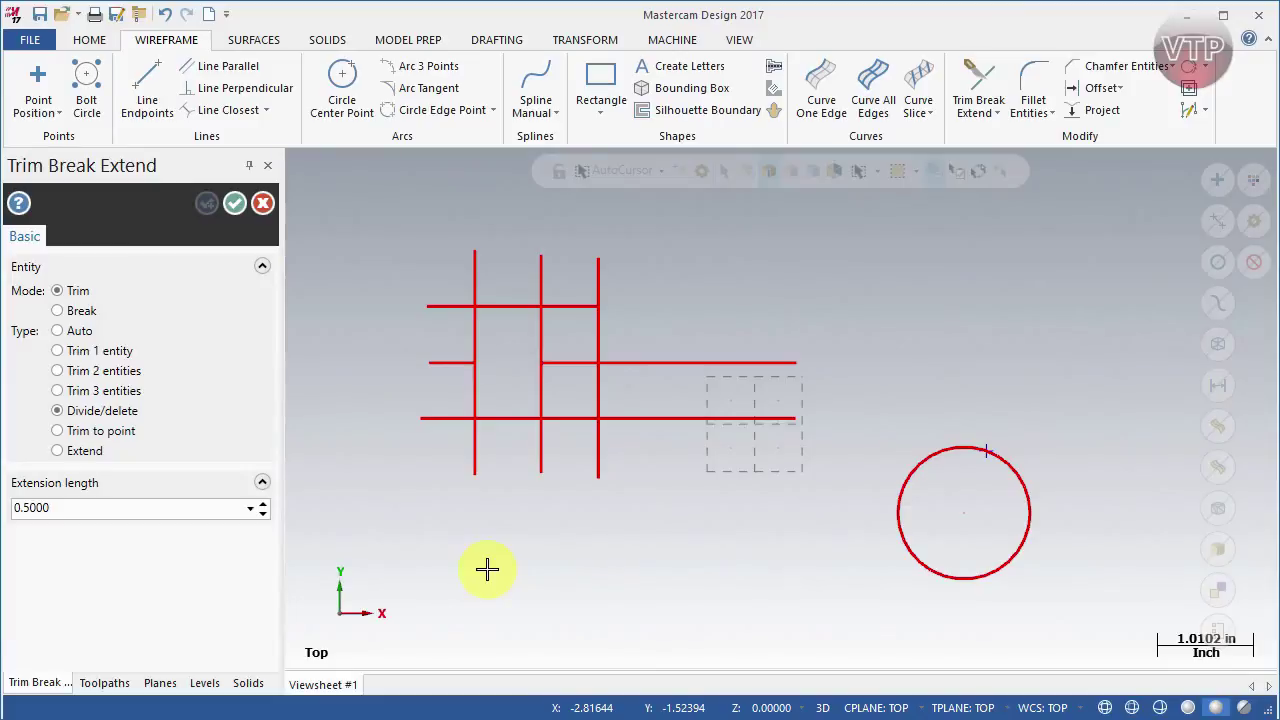
{"action": "mouse_move", "coordinate": [86, 414]}
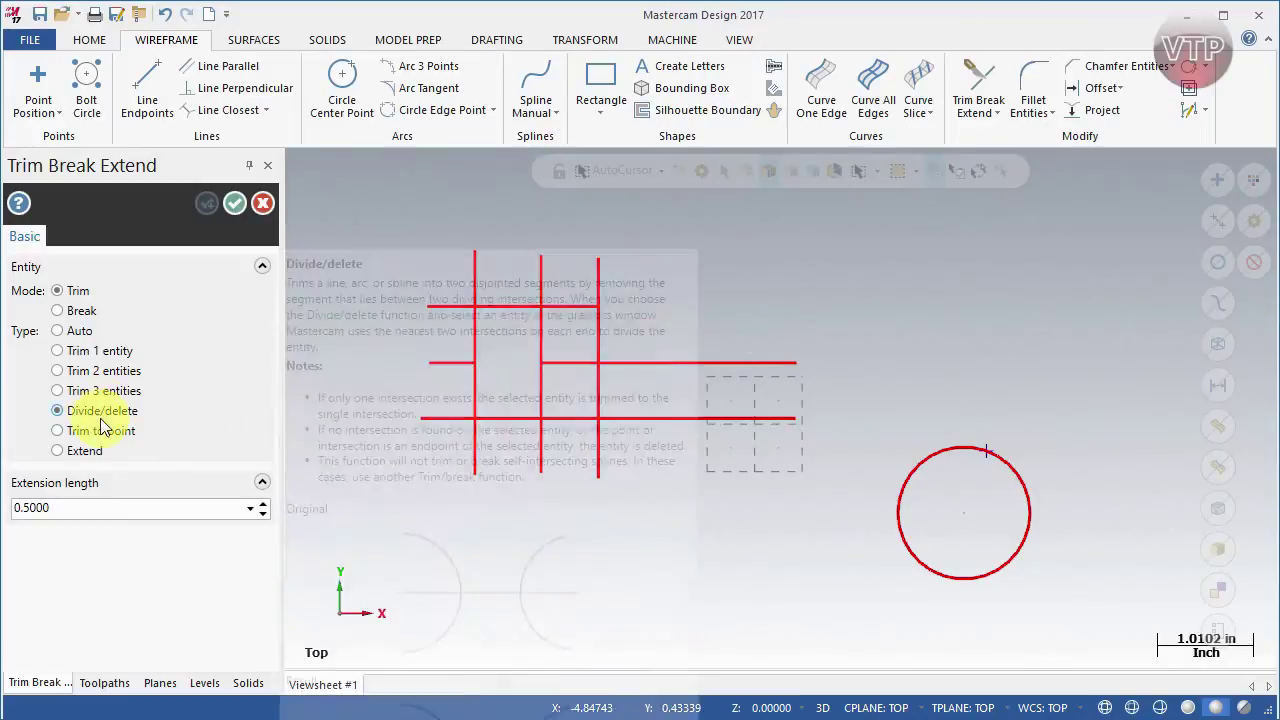
Exit the tool and undo the divide/delete cuts to restore the grid lines
{"action": "key", "text": "Escape"}
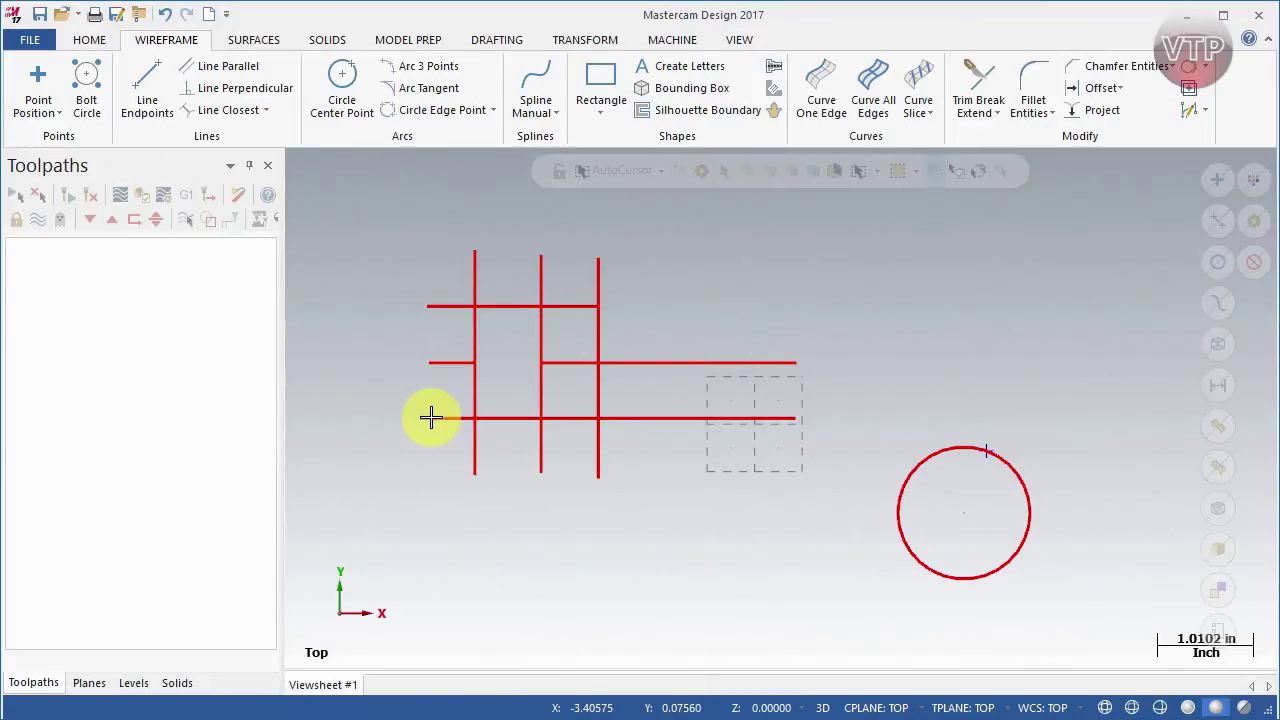
{"action": "key", "text": "ctrl+z"}
{"action": "left_click", "coordinate": [975, 88]}
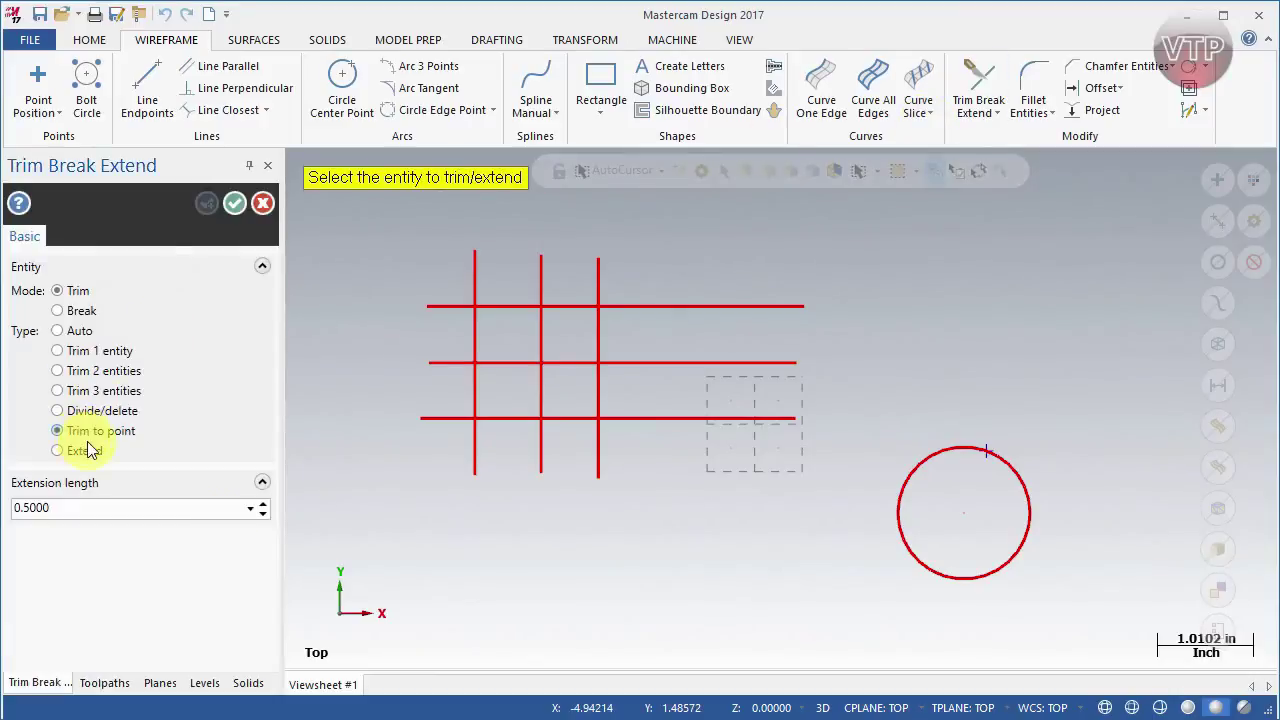
Trim the top horizontal line back to an indicated point with Trim to point
{"action": "left_click", "coordinate": [701, 317]}
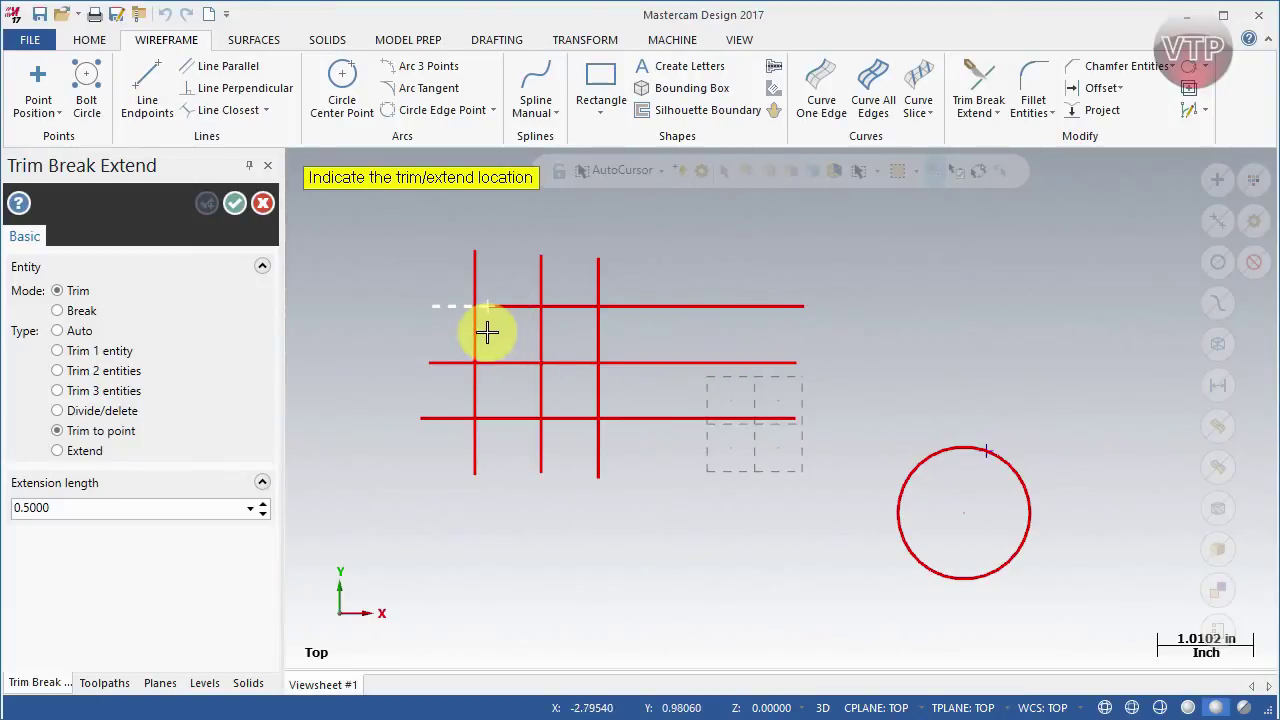
{"action": "left_click", "coordinate": [668, 333]}
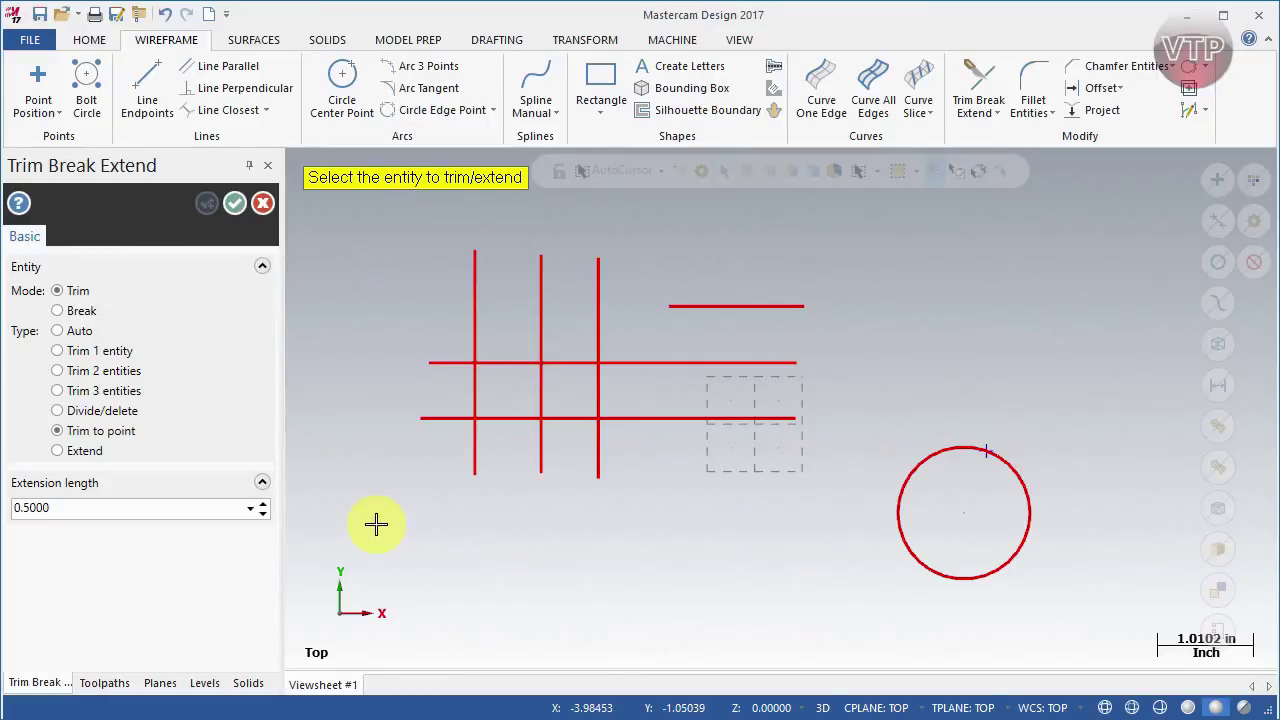
{"action": "key", "text": "Escape"}
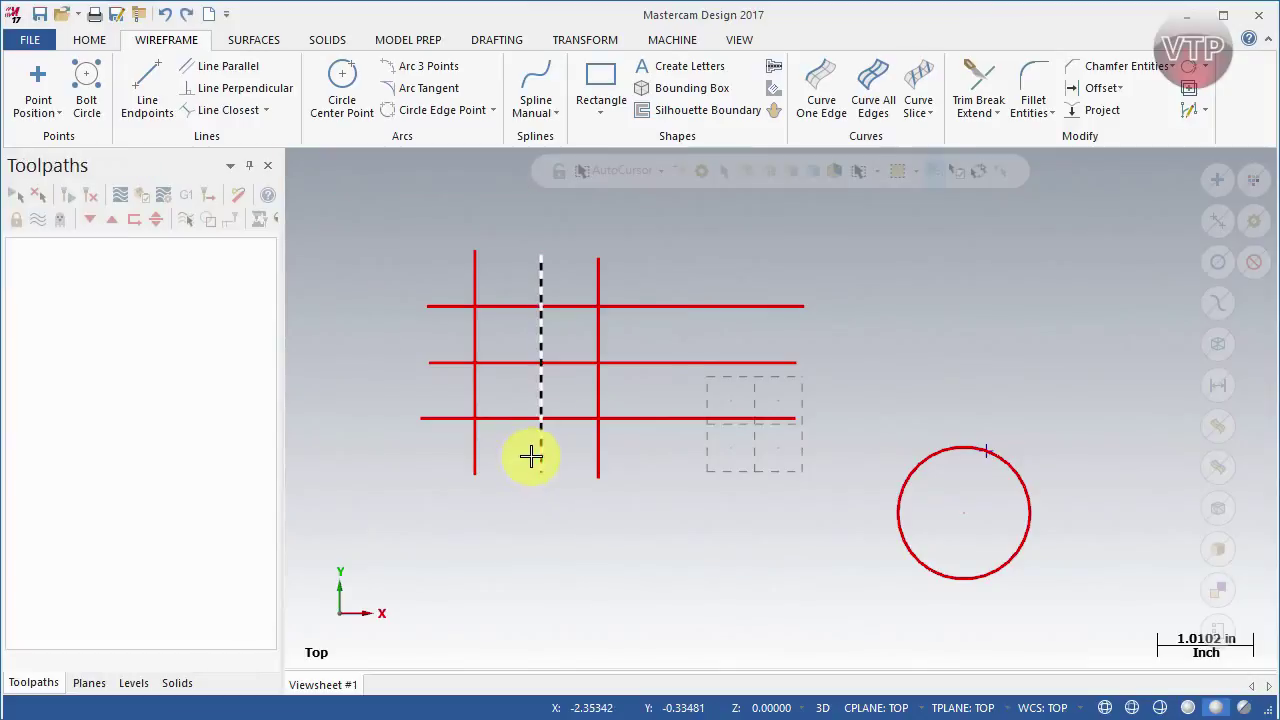
{"action": "left_click", "coordinate": [980, 95]}
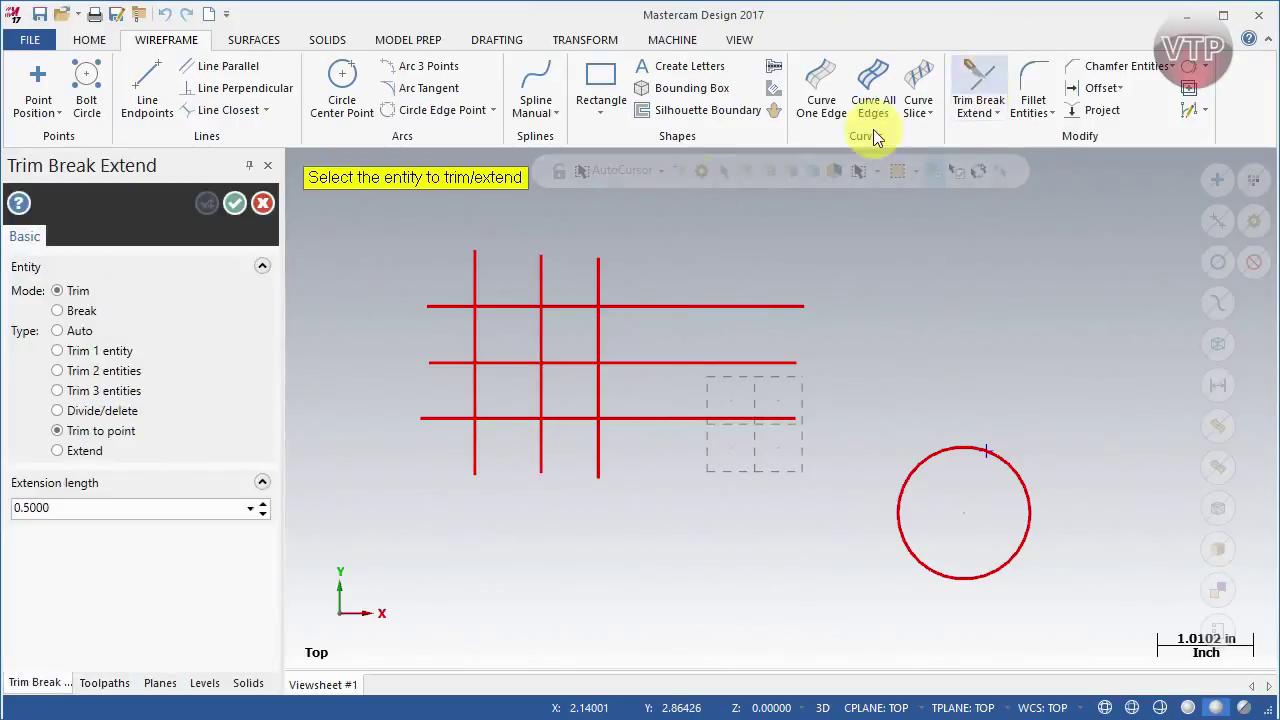
Switch to Extend with an extension length of 1.0000
{"action": "left_click", "coordinate": [90, 454]}
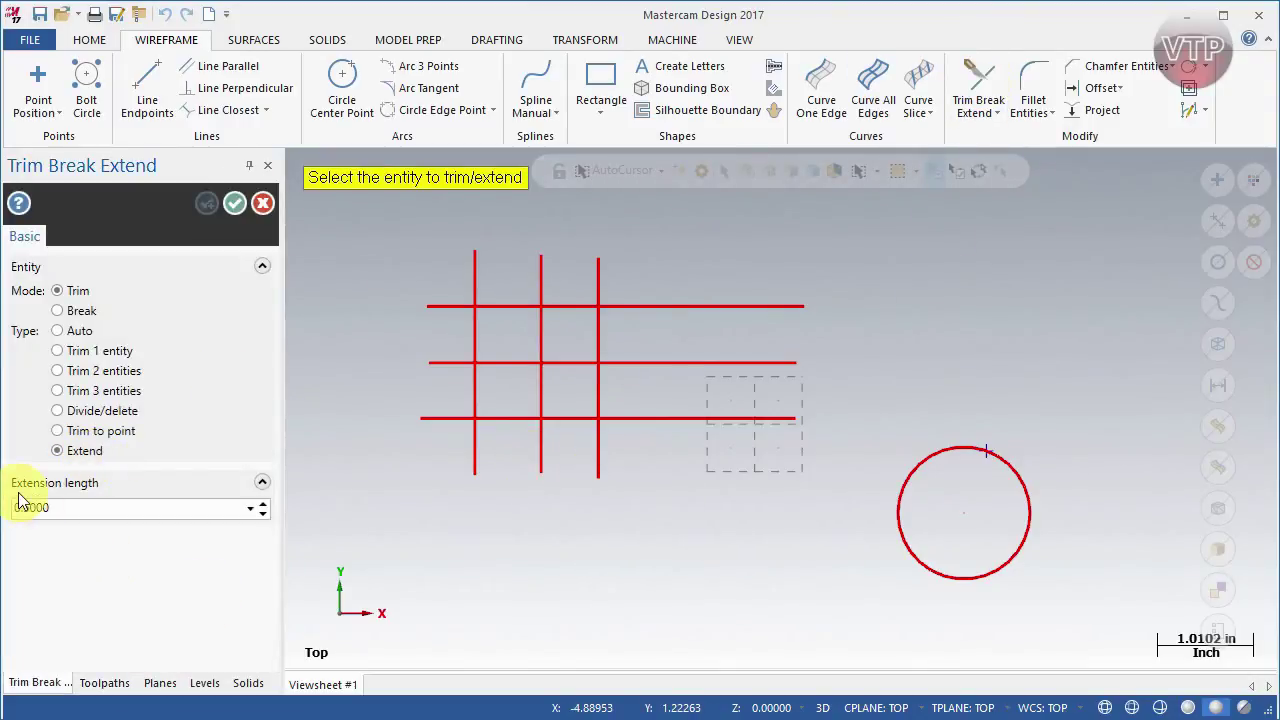
{"action": "double_click", "coordinate": [126, 507]}
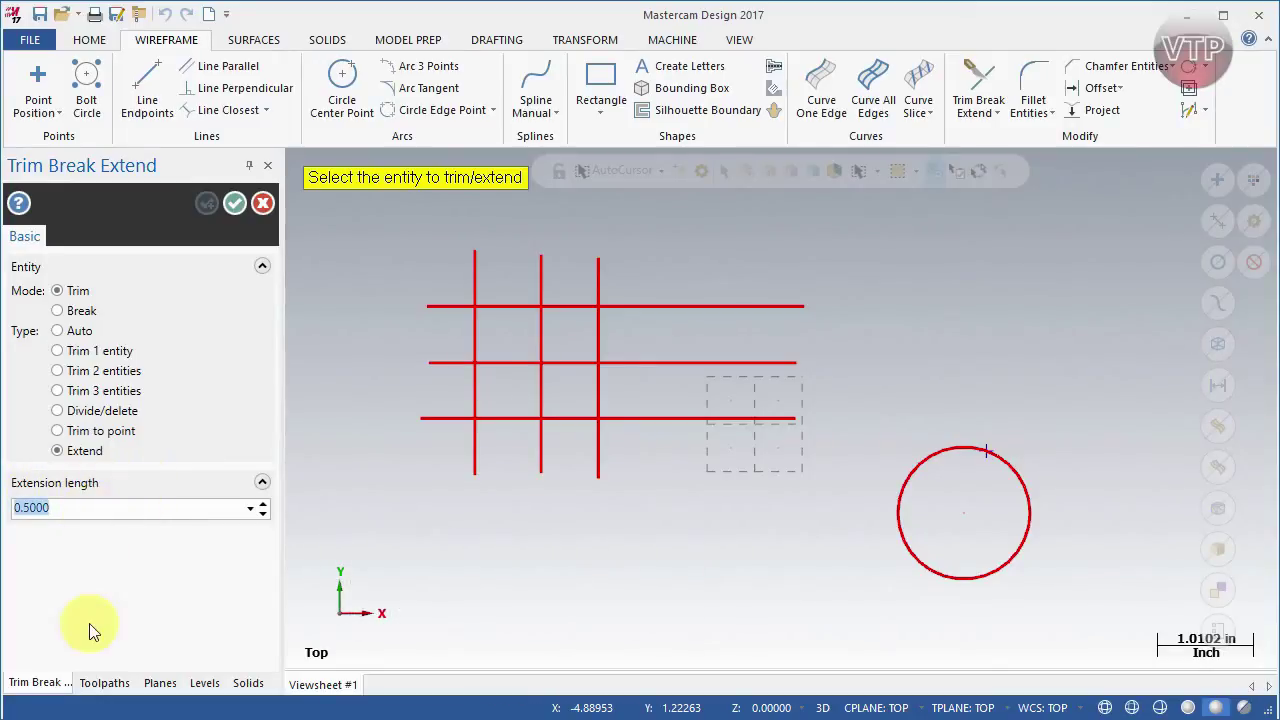
{"action": "type", "text": "1"}
{"action": "key", "text": "Return"}
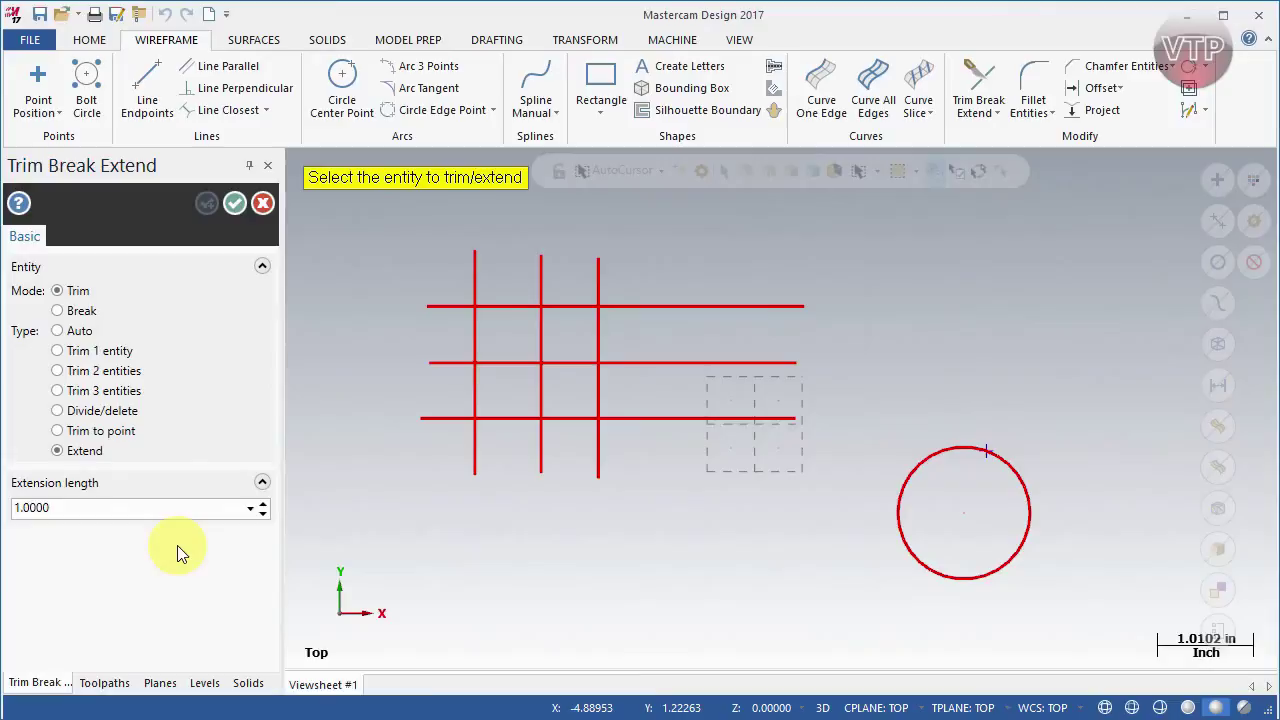
Extend the top line 1 inch at both ends and the third vertical, then undo the extensions
{"action": "left_click", "coordinate": [700, 306]}
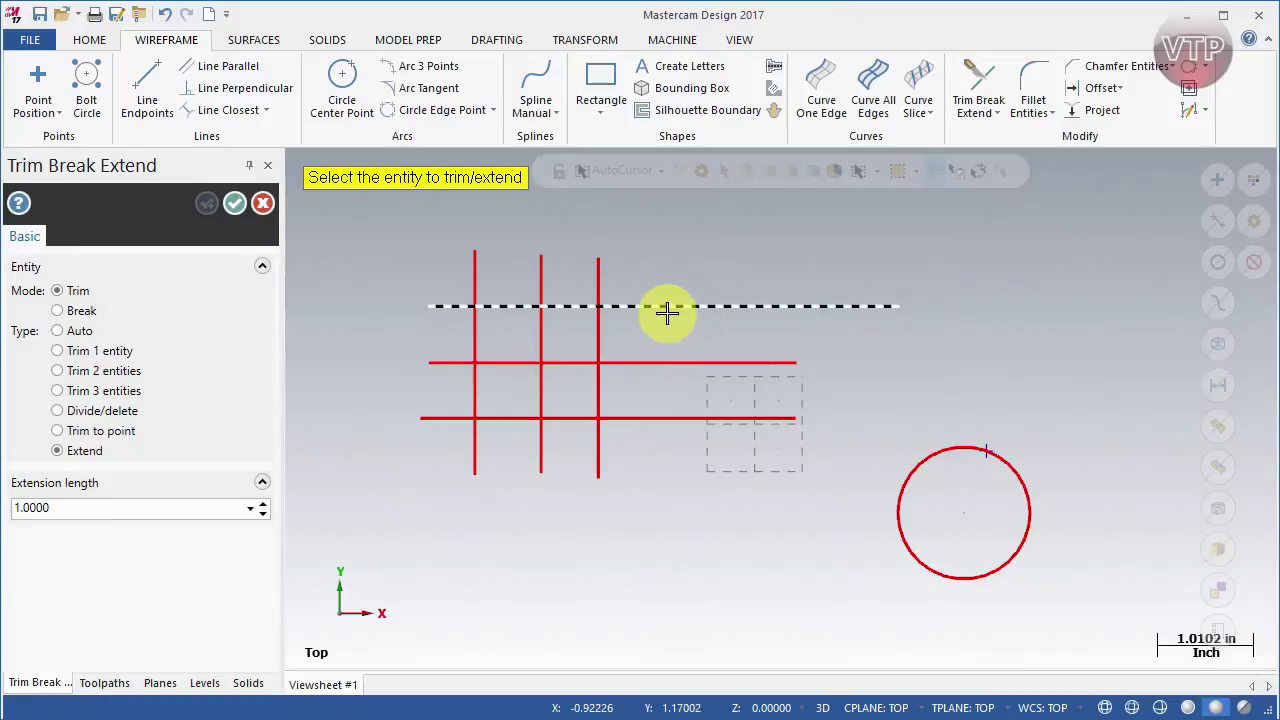
{"action": "left_click", "coordinate": [855, 307]}
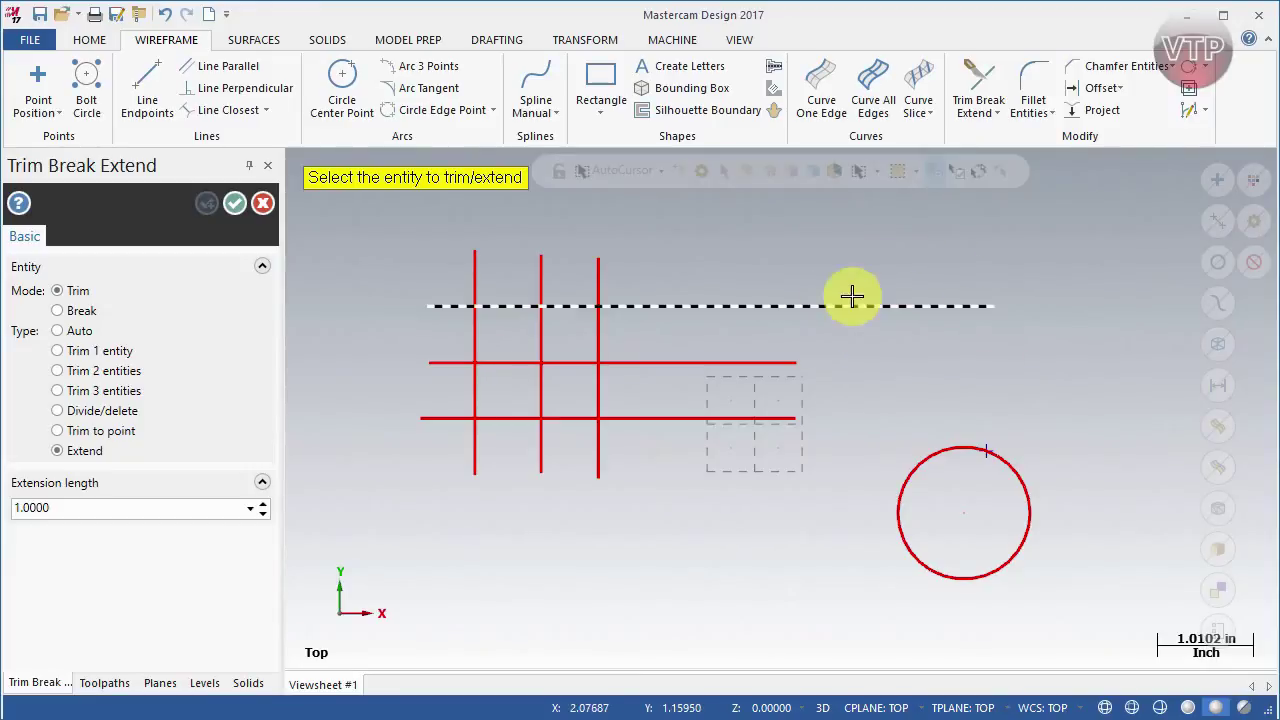
{"action": "left_click", "coordinate": [450, 307]}
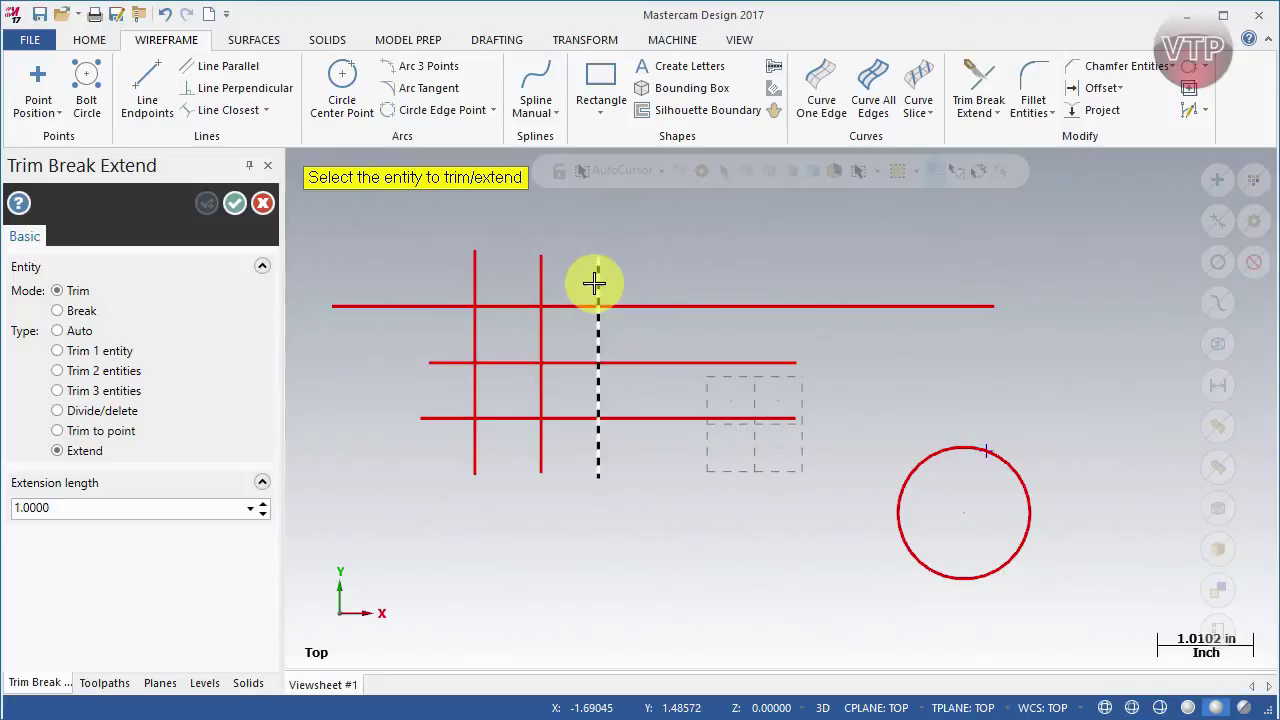
{"action": "left_click", "coordinate": [598, 460]}
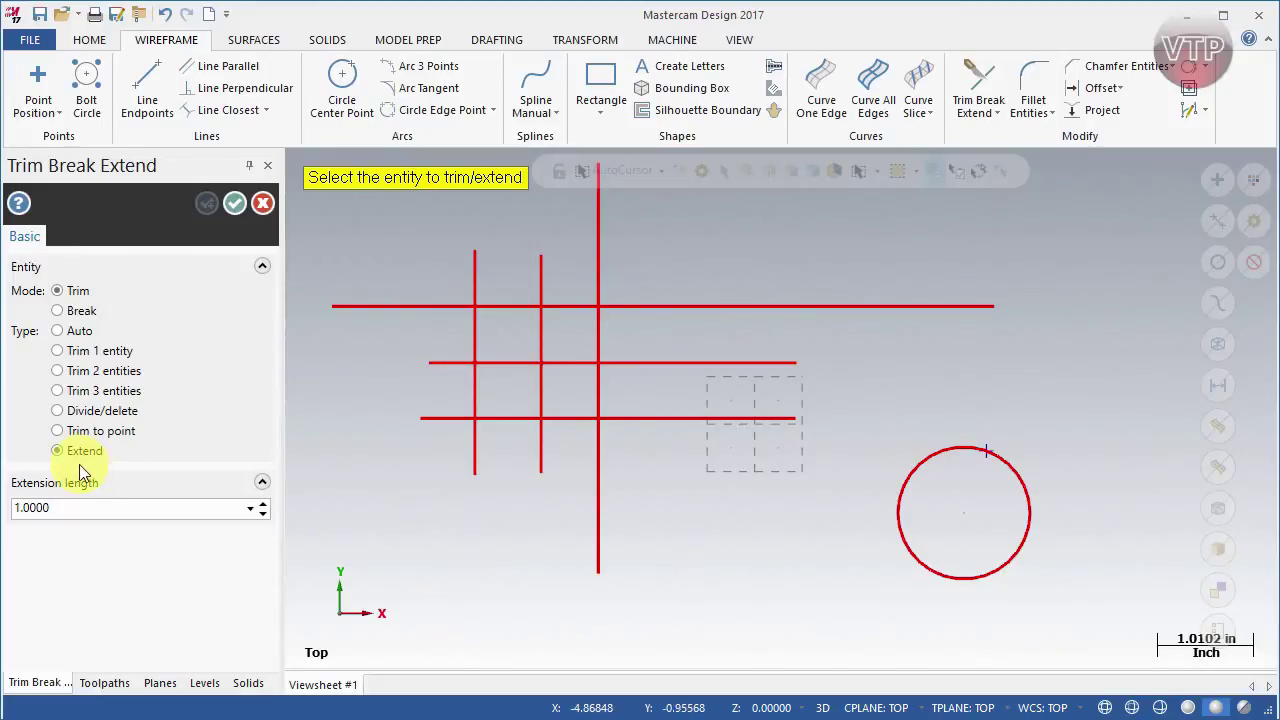
{"action": "key", "text": "Escape"}
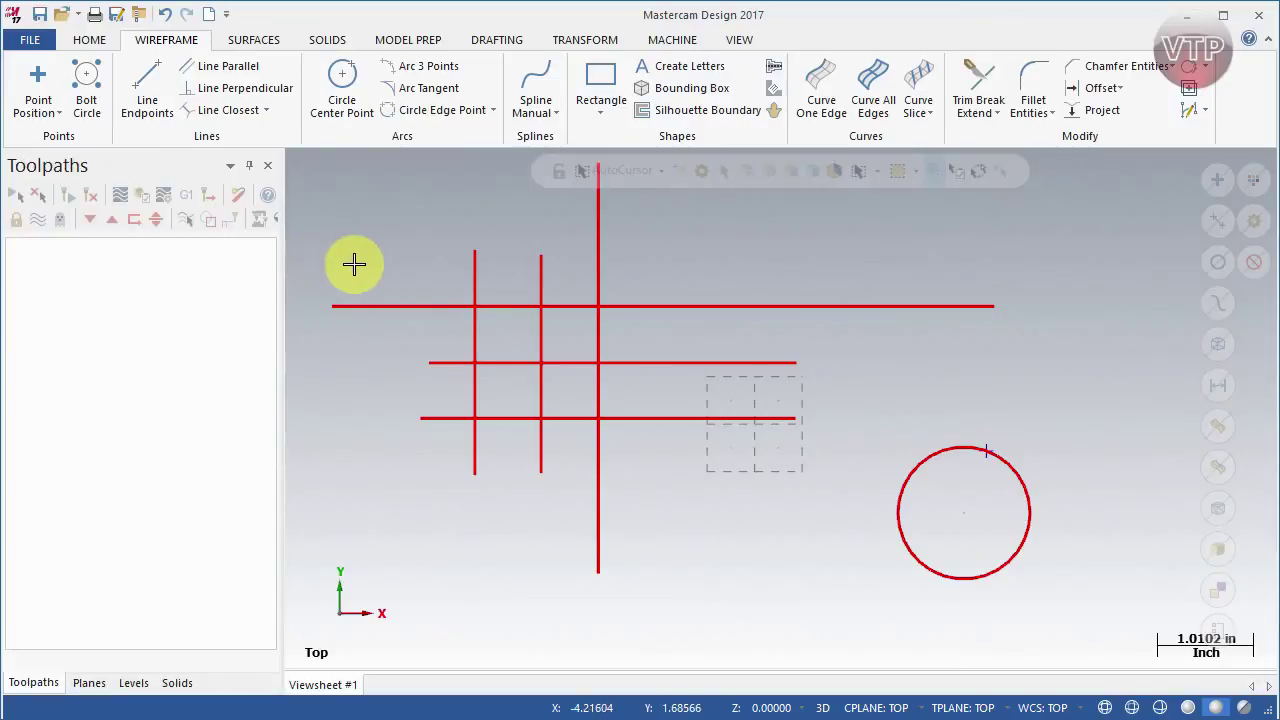
{"action": "key", "text": "ctrl+z"}
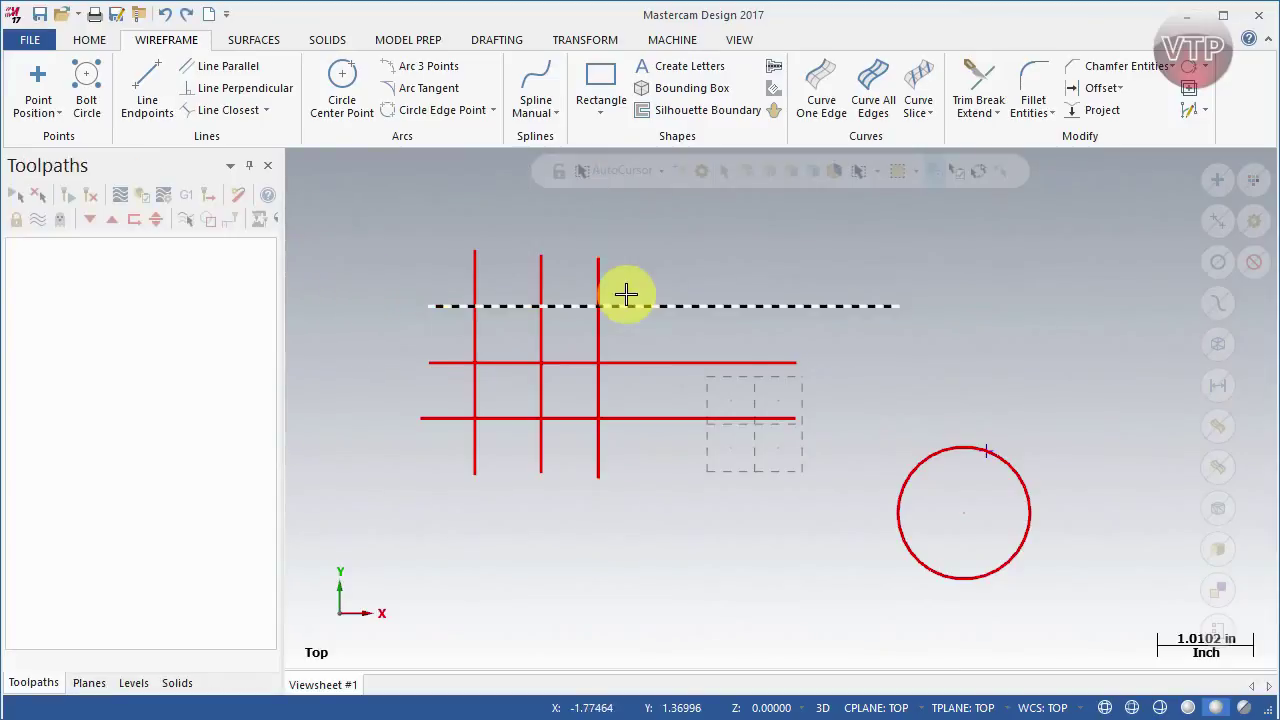
{"action": "key", "text": "ctrl+z"}
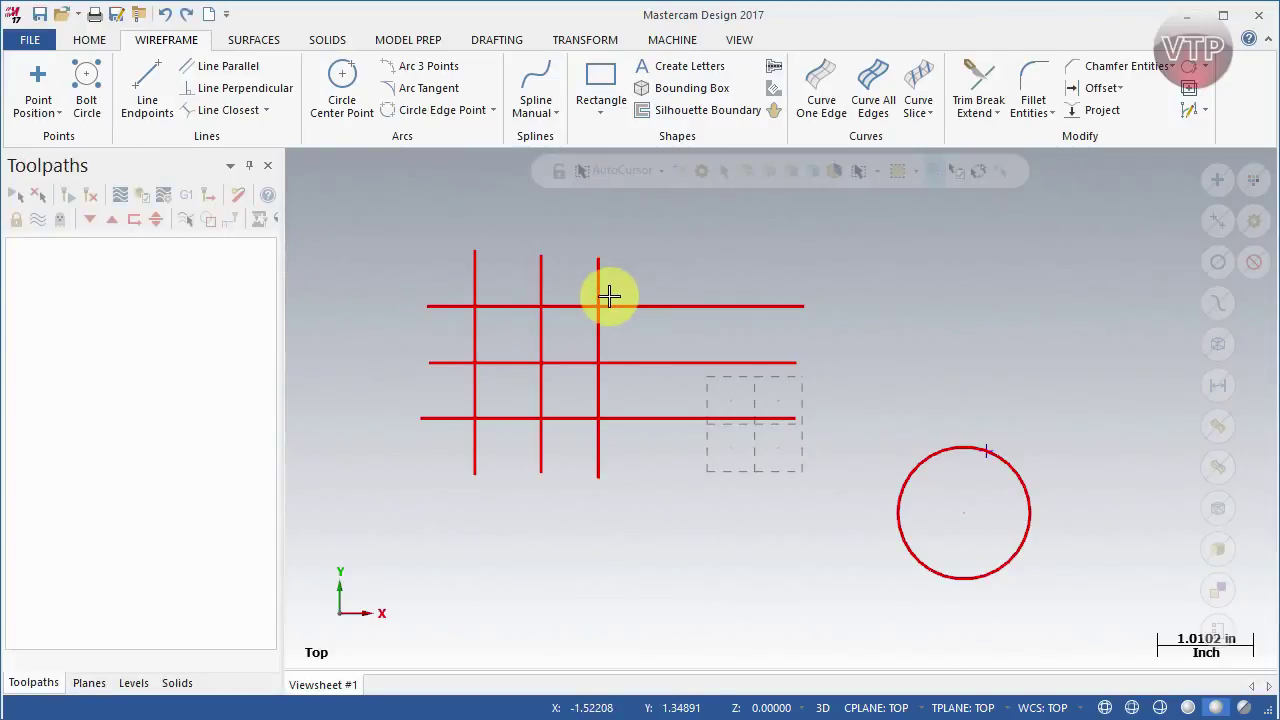
{"action": "left_click", "coordinate": [979, 80]}
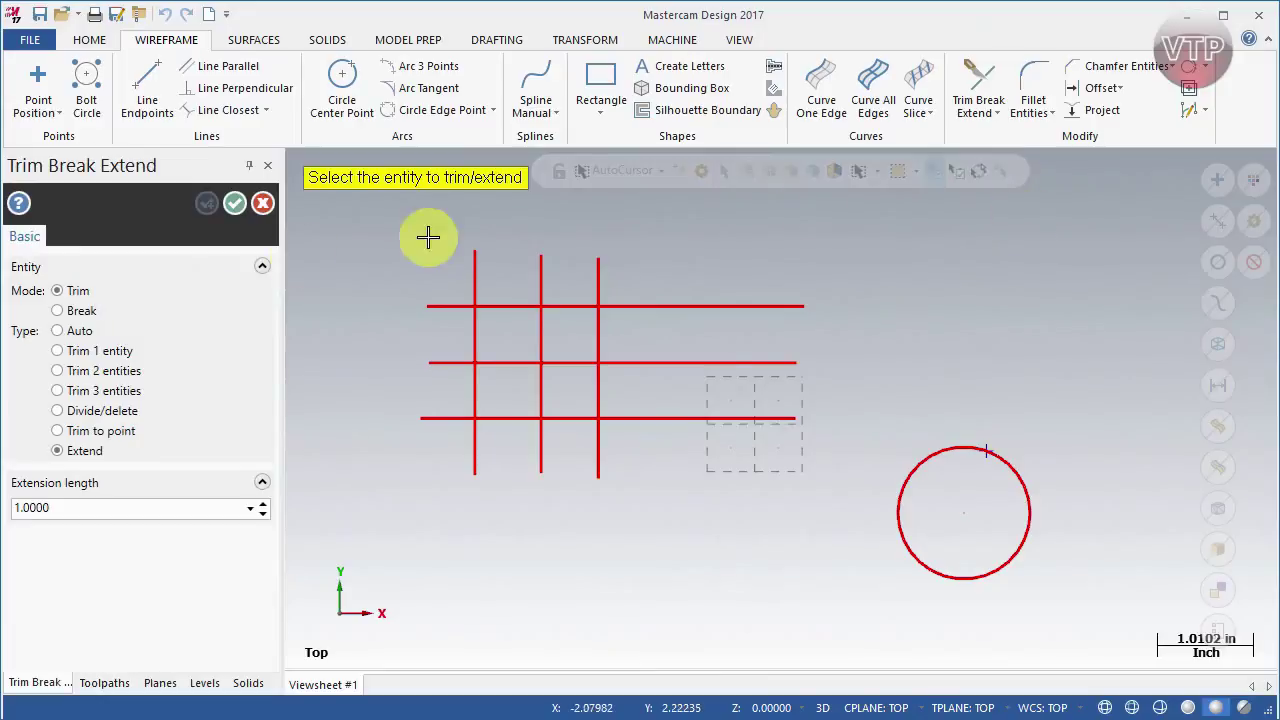
{"action": "left_click", "coordinate": [58, 311]}
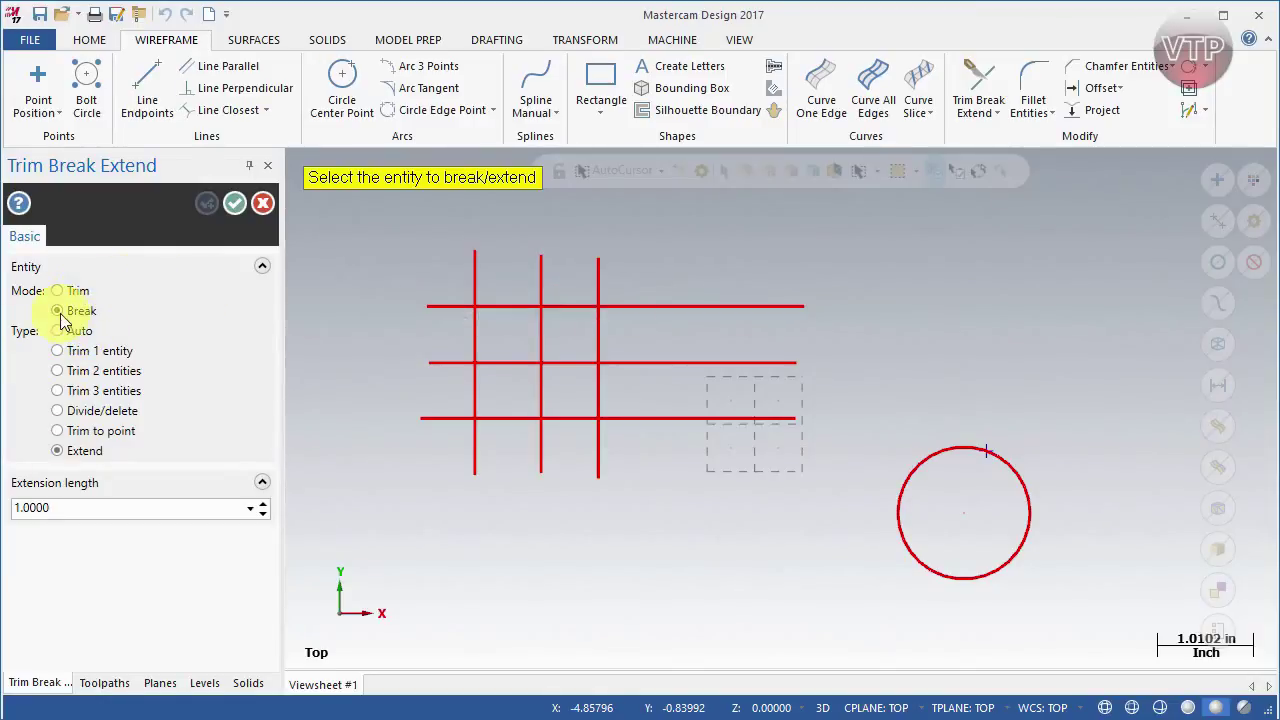
{"action": "left_click", "coordinate": [671, 316]}
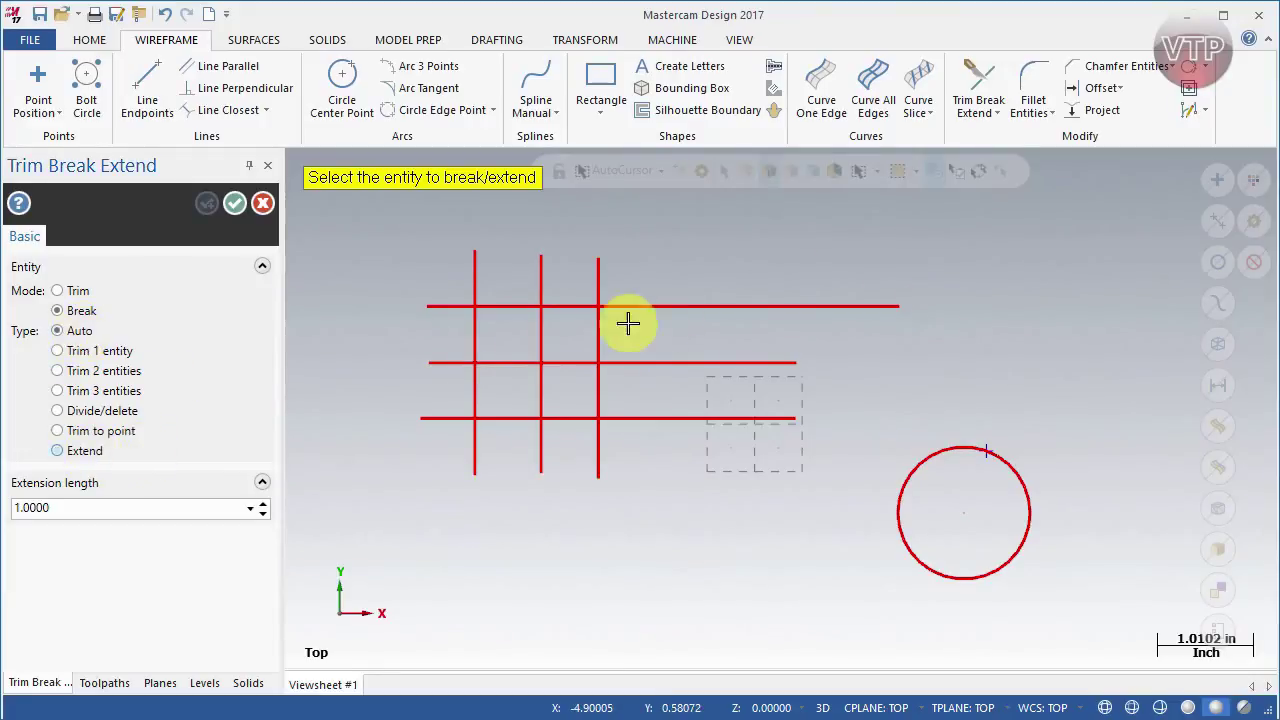
{"action": "left_click", "coordinate": [615, 306]}
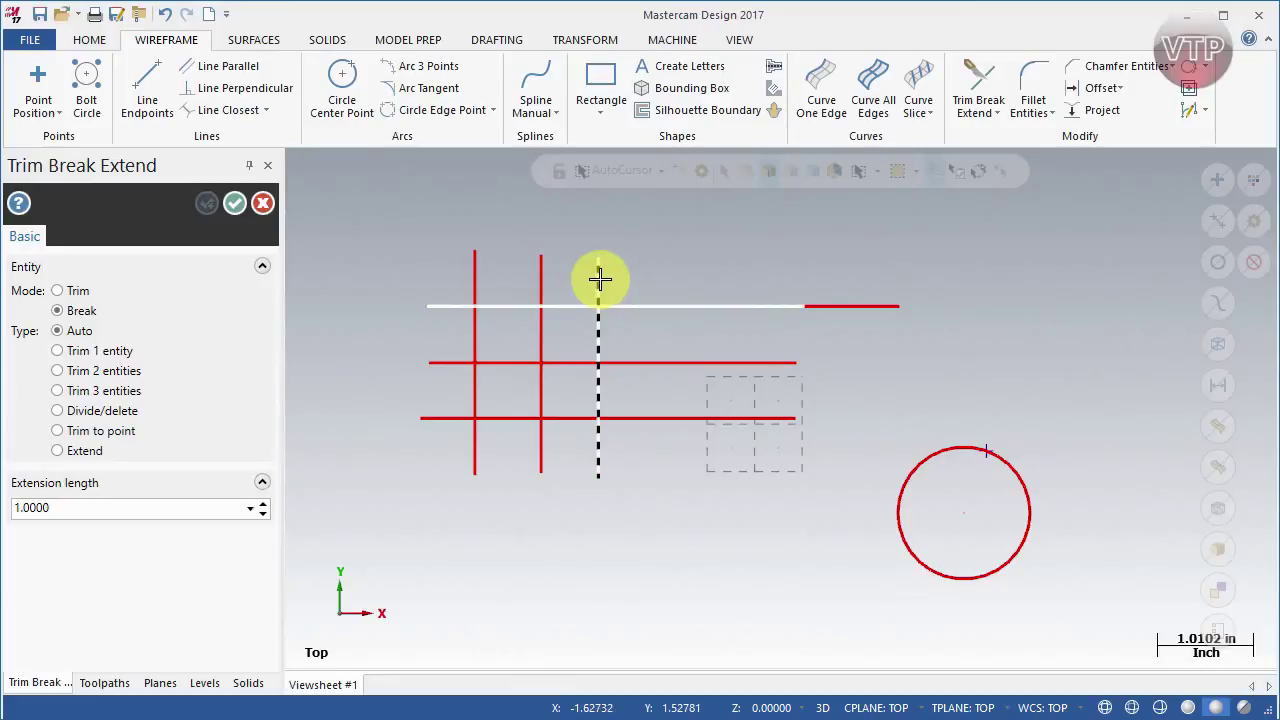
{"action": "left_click", "coordinate": [599, 281]}
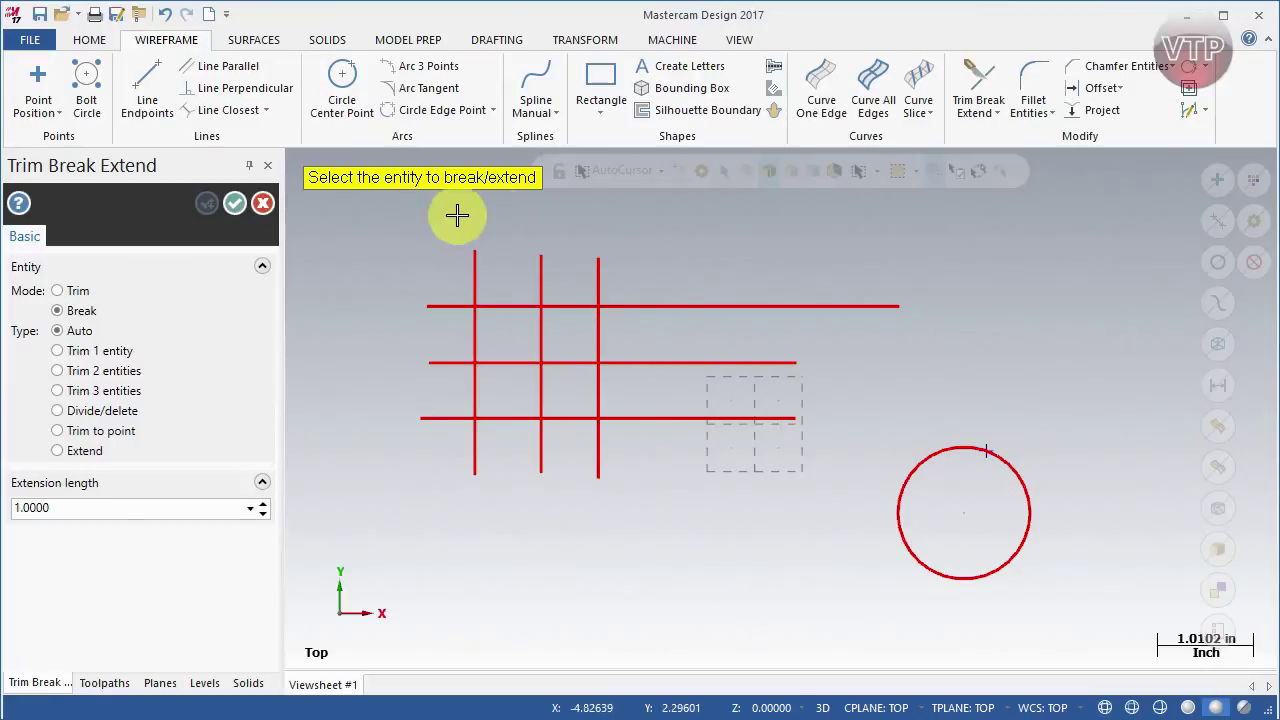
{"action": "key", "text": "Escape"}
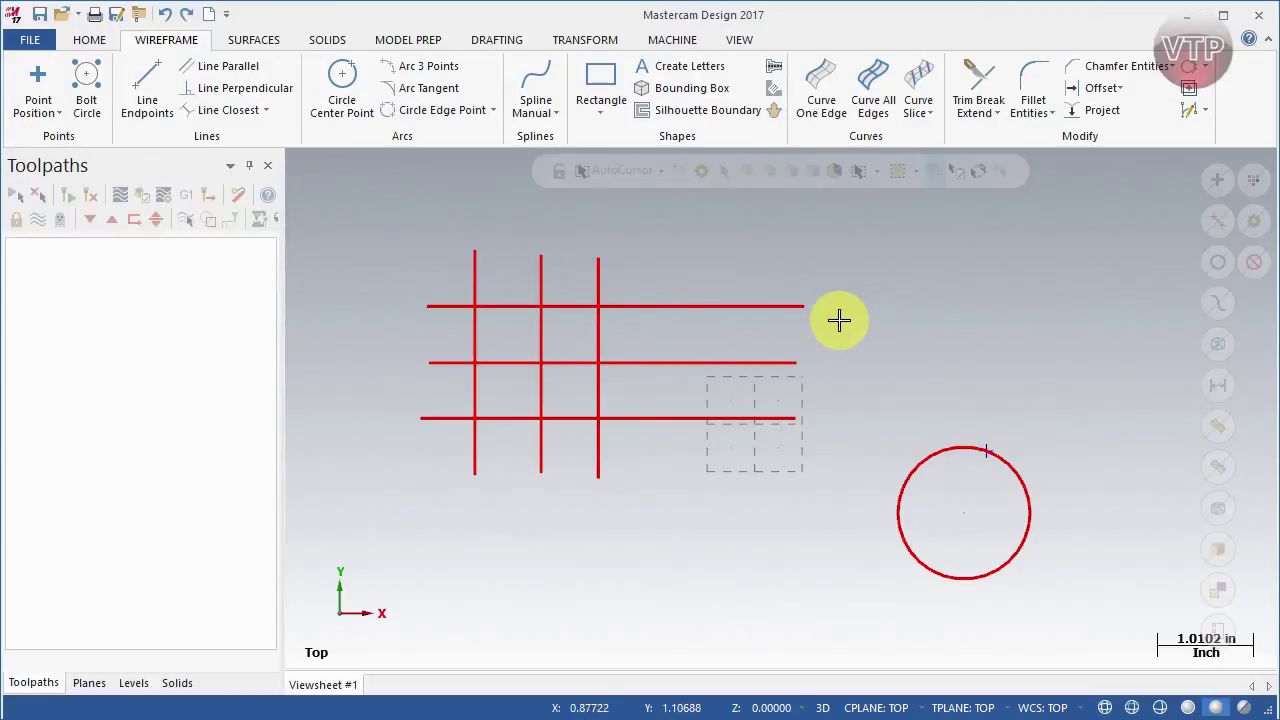
Break the top horizontal line into two pieces at the third vertical line
{"action": "left_click", "coordinate": [997, 113]}
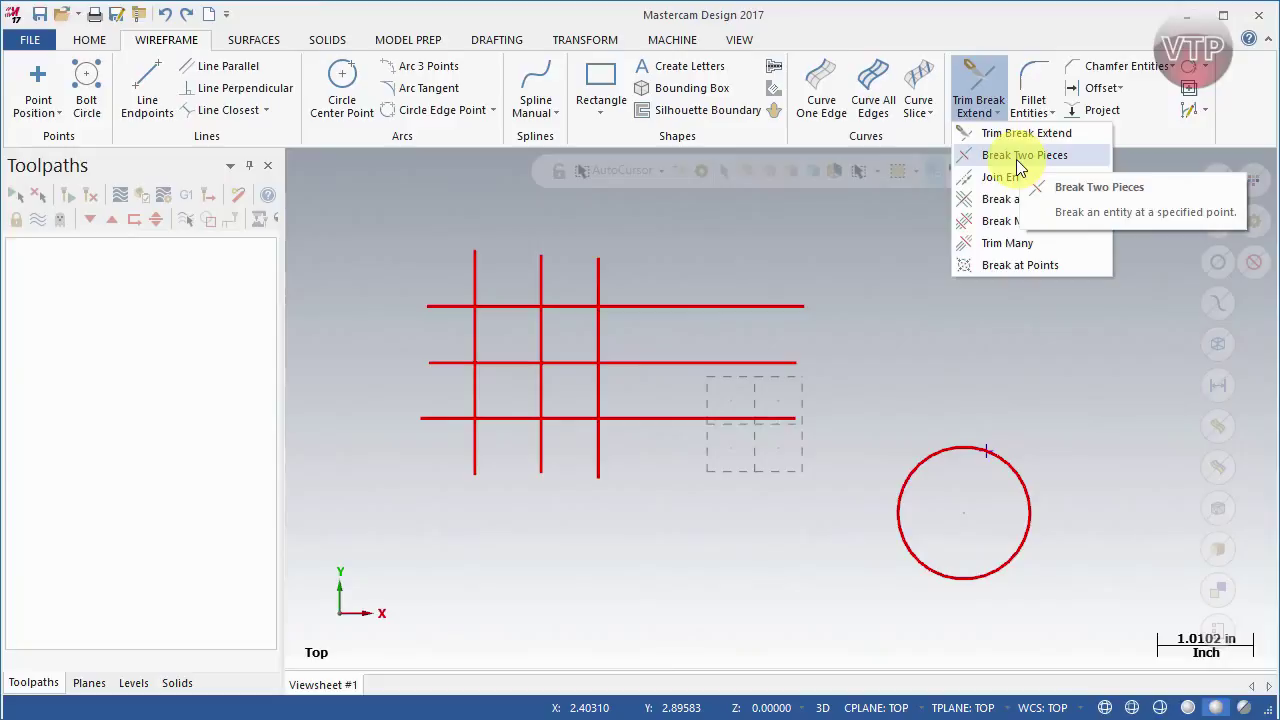
{"action": "left_click", "coordinate": [1016, 157]}
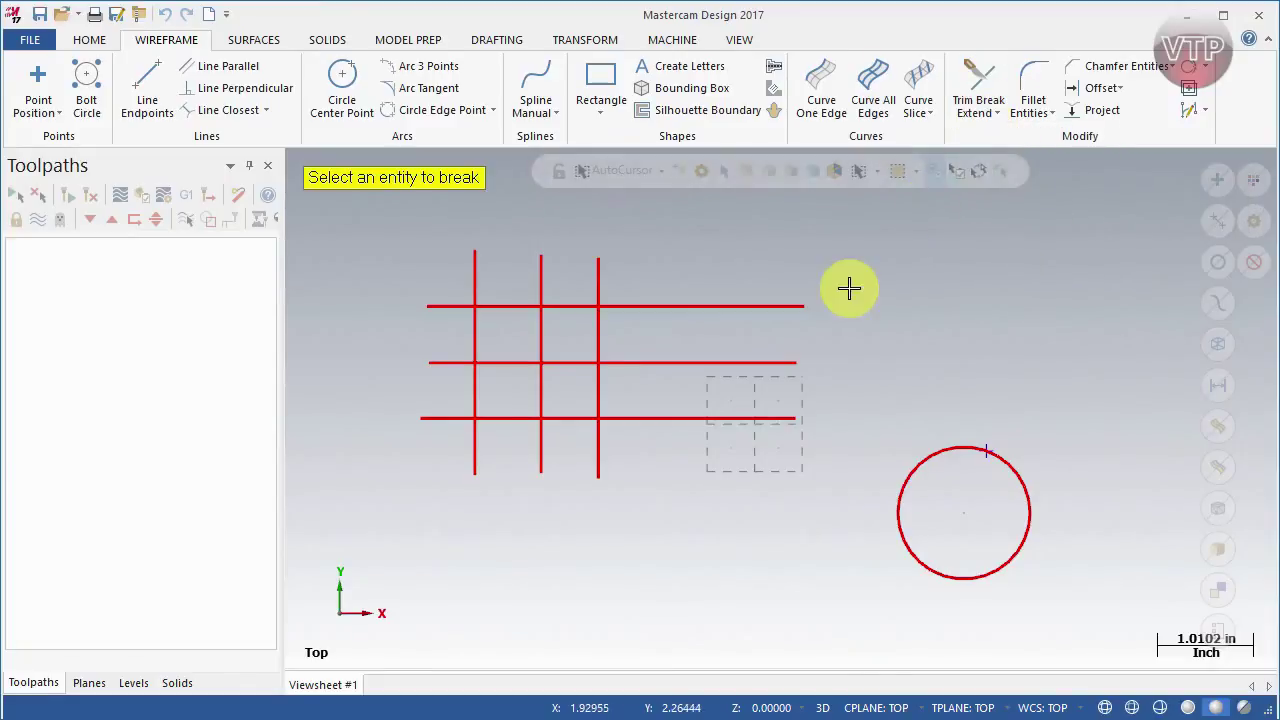
{"action": "left_click", "coordinate": [671, 302]}
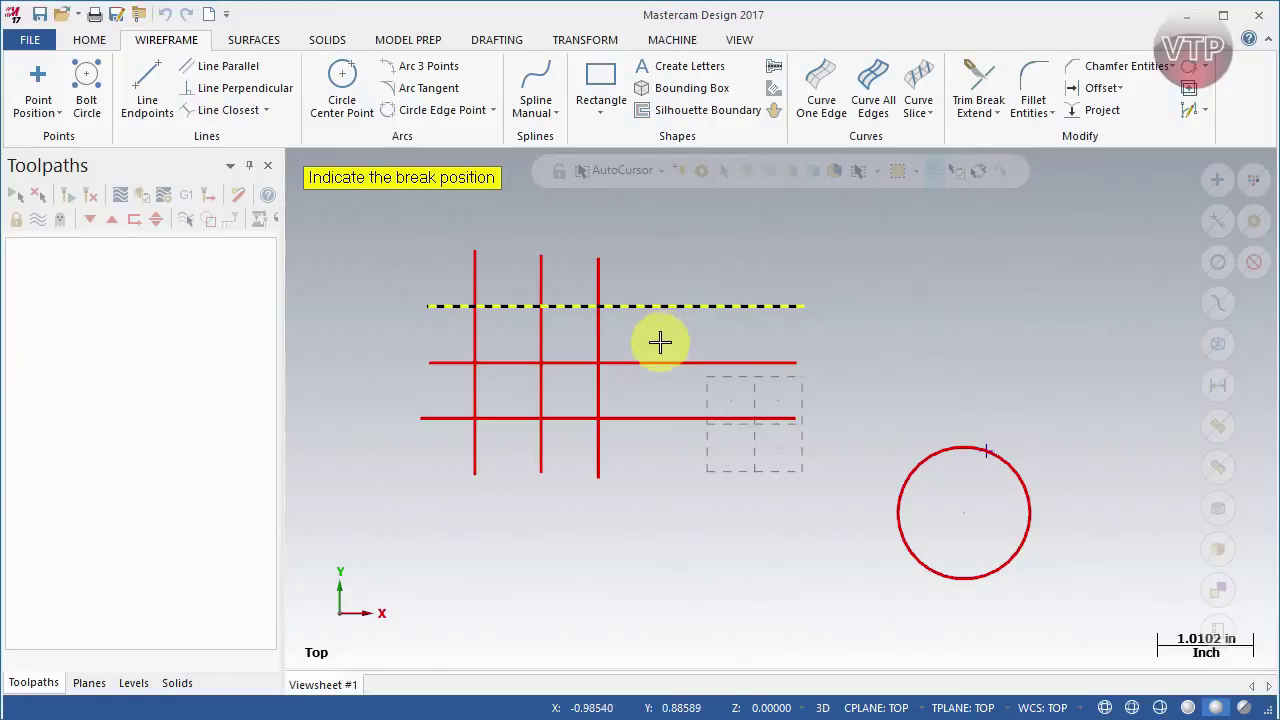
{"action": "left_click", "coordinate": [597, 280]}
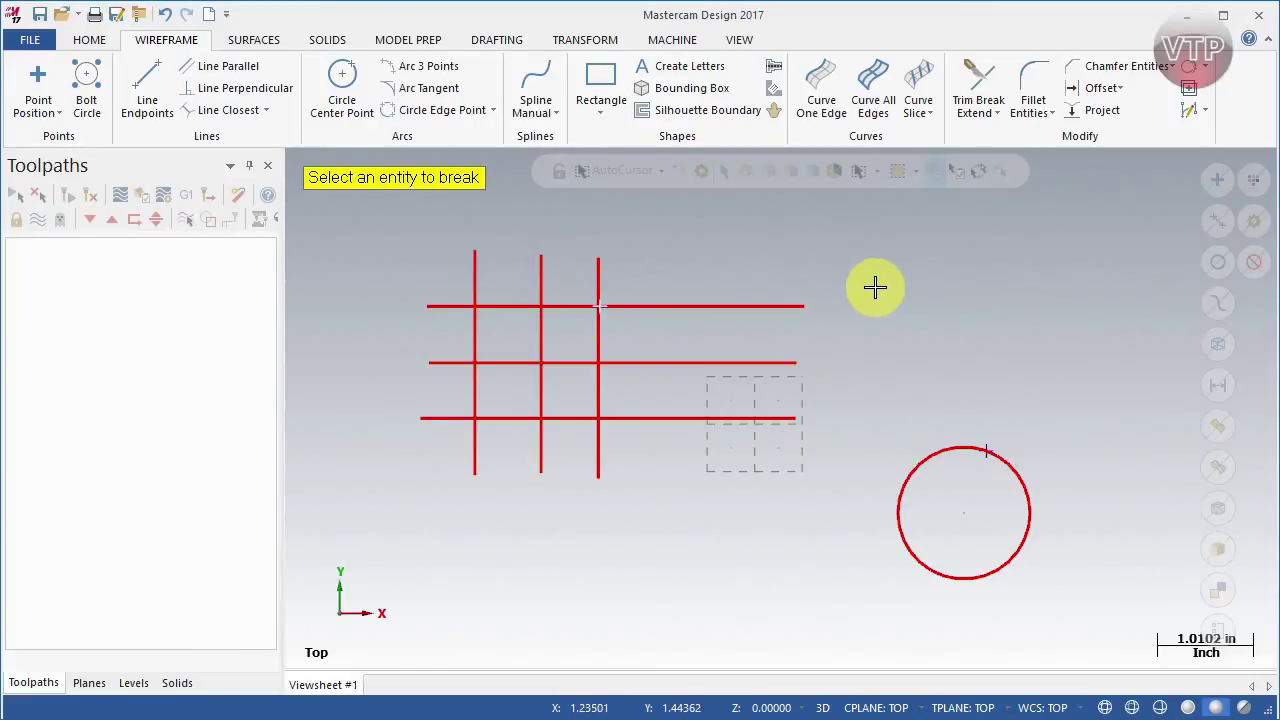
{"action": "key", "text": "Escape"}
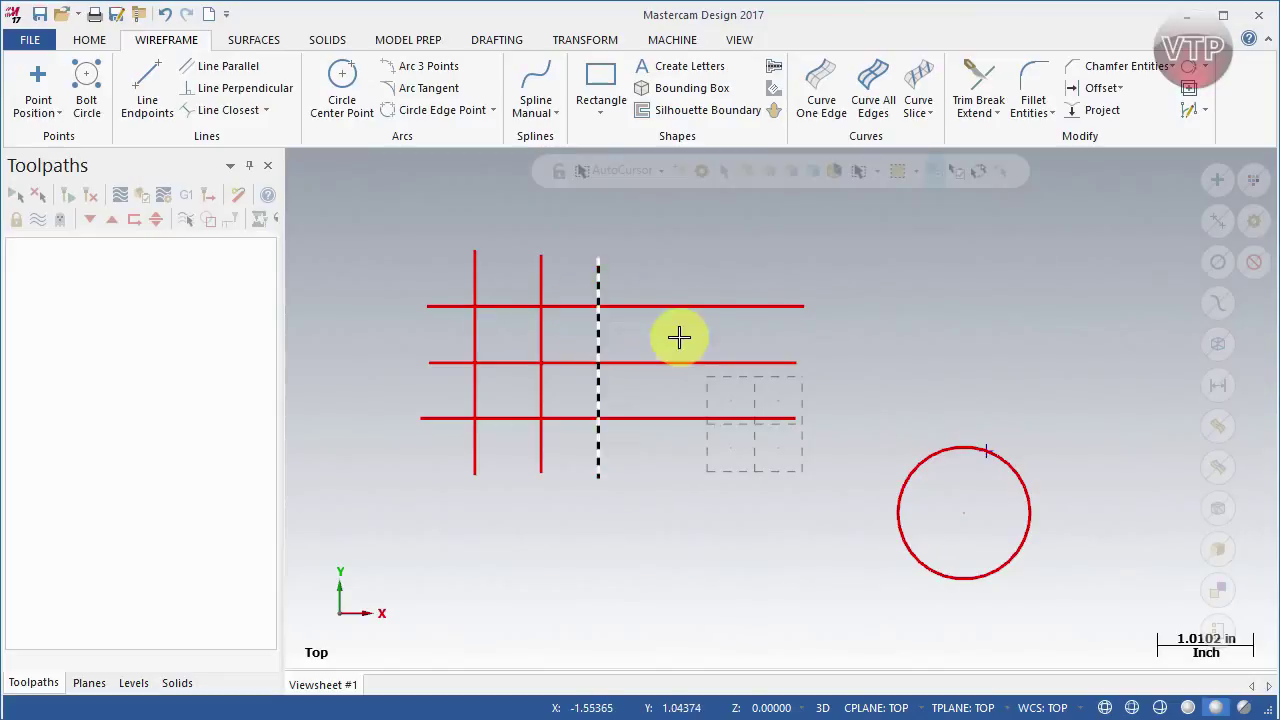
{"action": "left_click", "coordinate": [996, 112]}
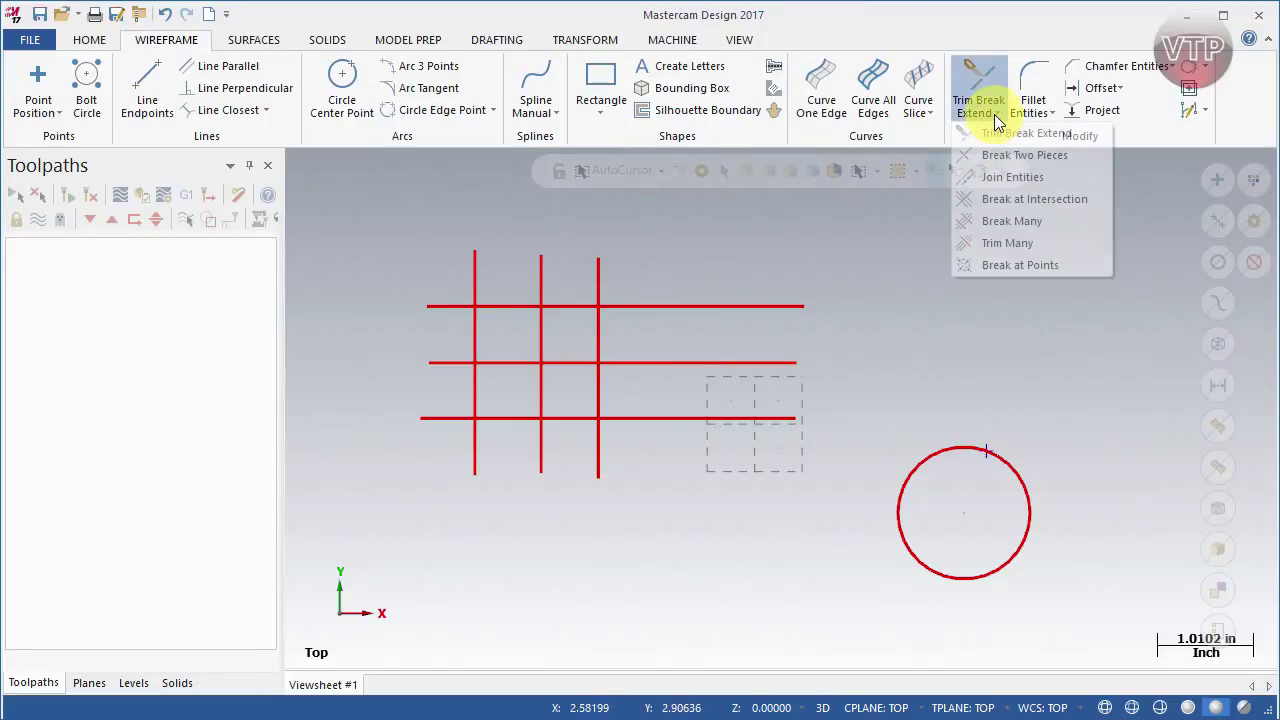
Join the top line's left and right pieces into one line and deselect it
{"action": "left_click", "coordinate": [1003, 186]}
{"action": "left_click", "coordinate": [670, 306]}
{"action": "left_click", "coordinate": [558, 307]}
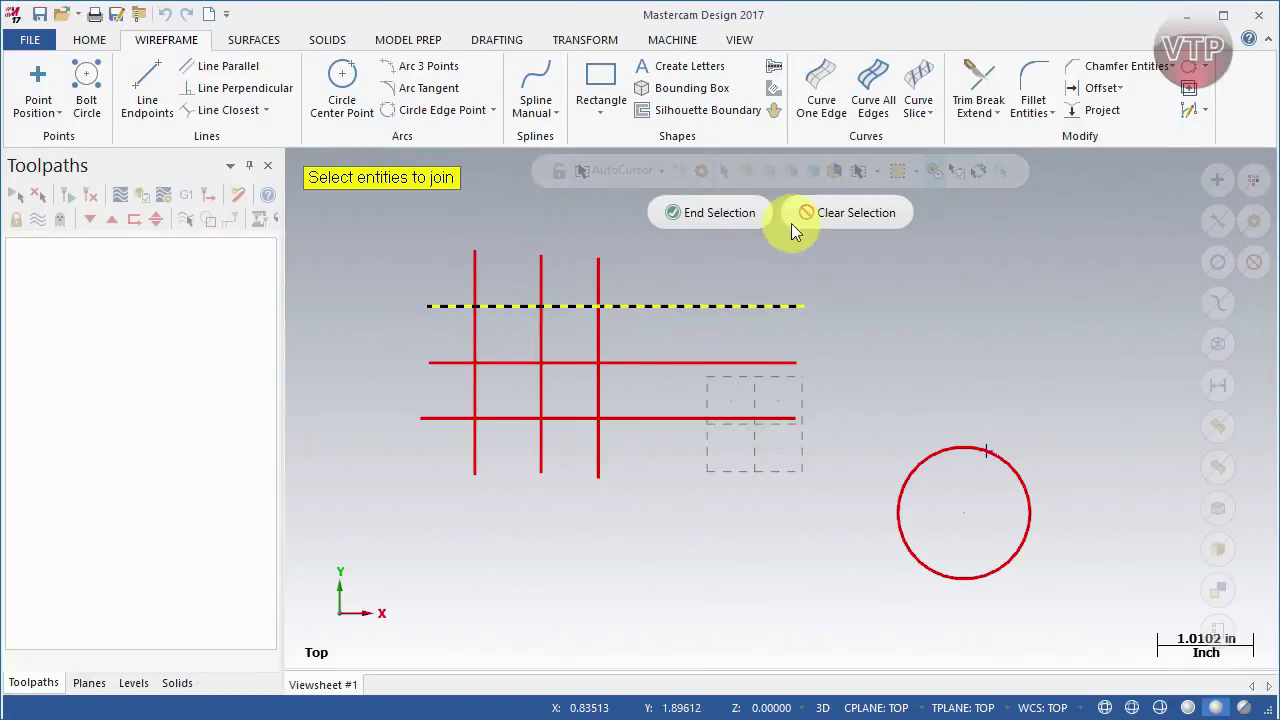
{"action": "left_click", "coordinate": [716, 213]}
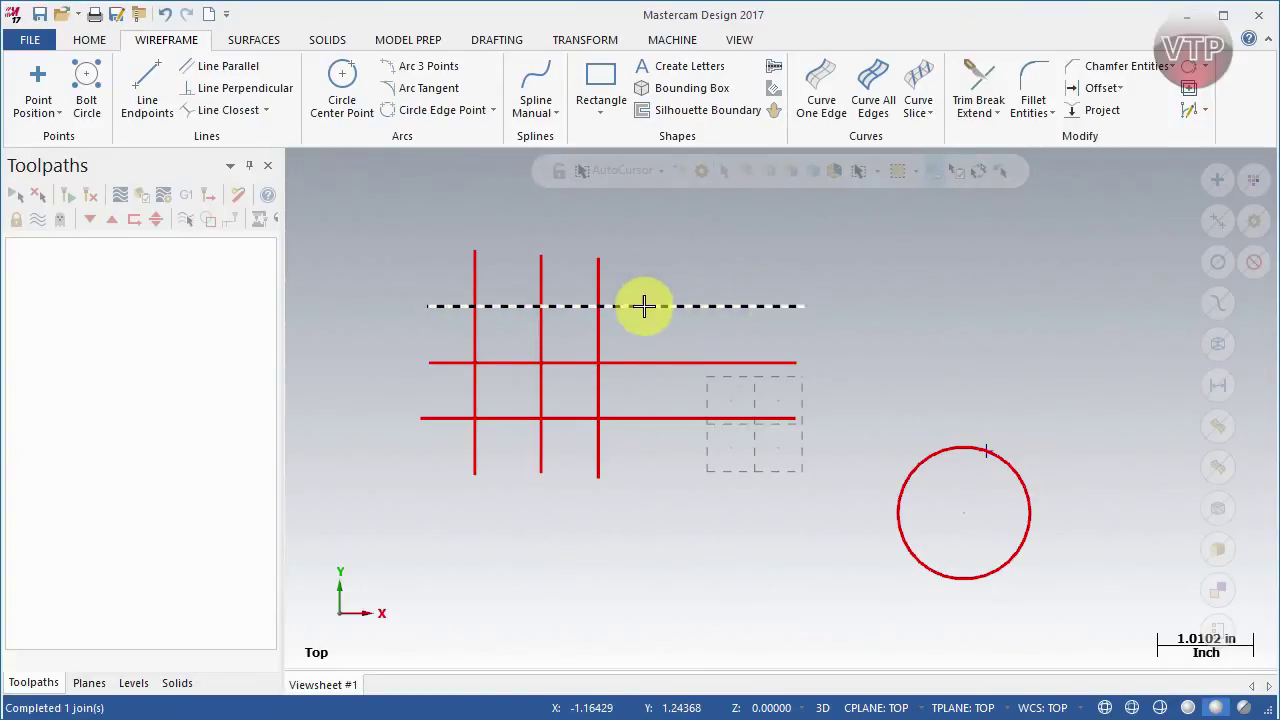
{"action": "left_click", "coordinate": [972, 247]}
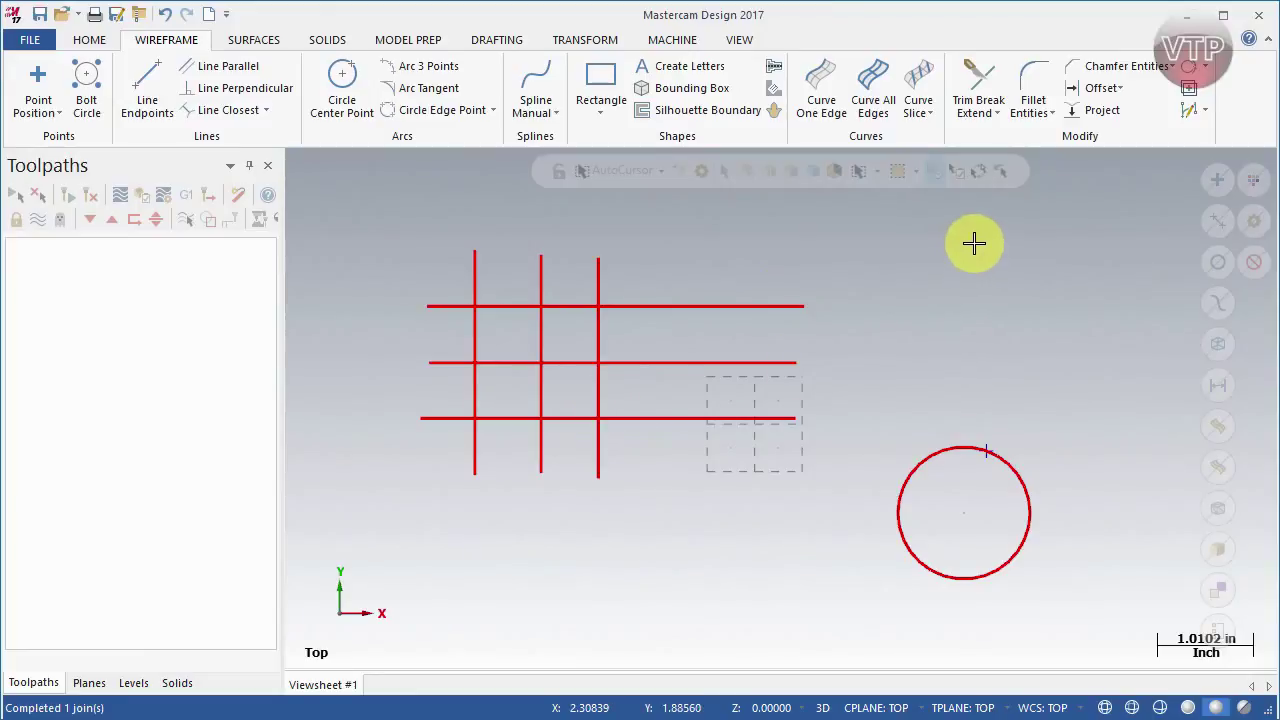
{"action": "left_click", "coordinate": [995, 111]}
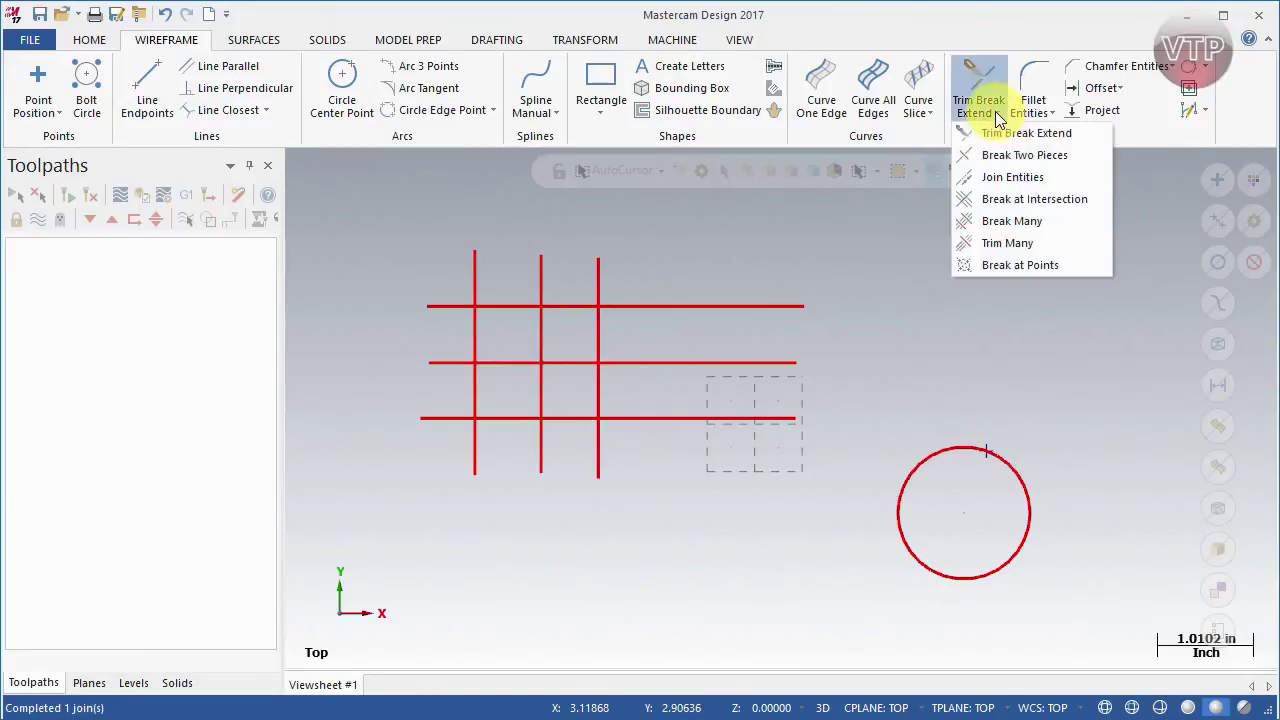
Break the top horizontal and middle vertical lines at all their intersections
{"action": "left_click", "coordinate": [1013, 199]}
{"action": "left_click", "coordinate": [643, 306]}
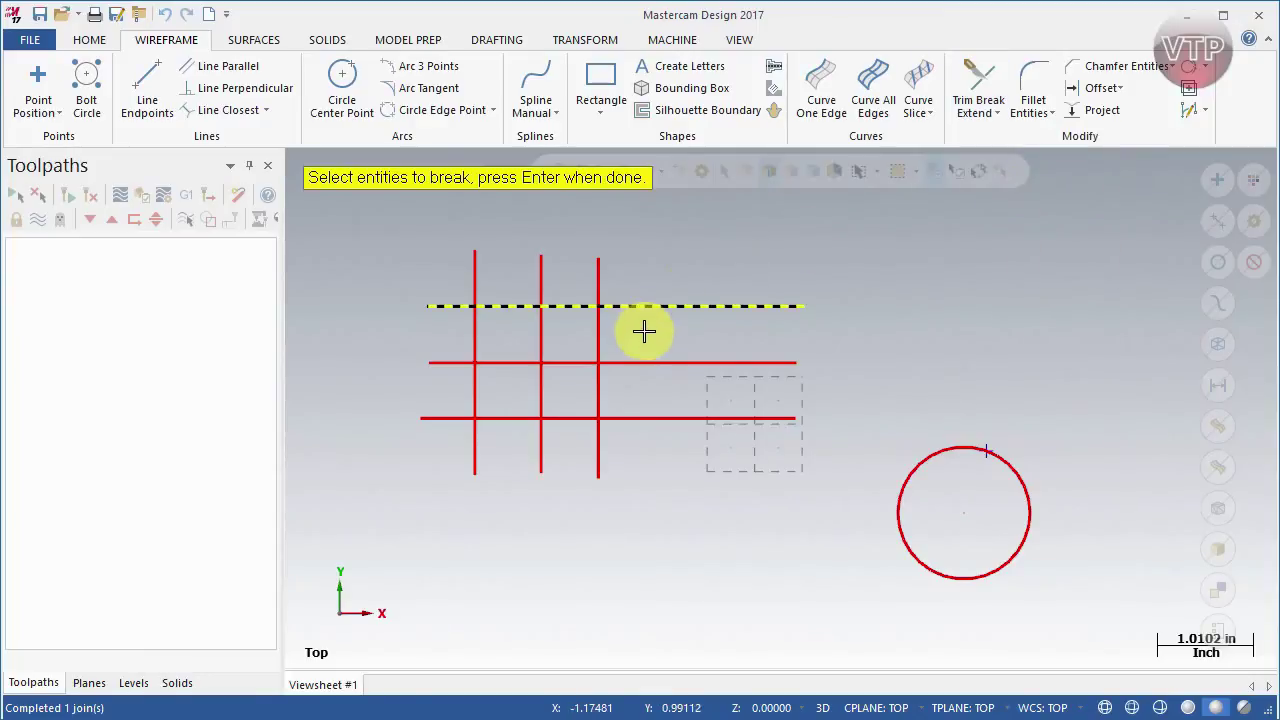
{"action": "left_click", "coordinate": [540, 317]}
{"action": "key", "text": "Return"}
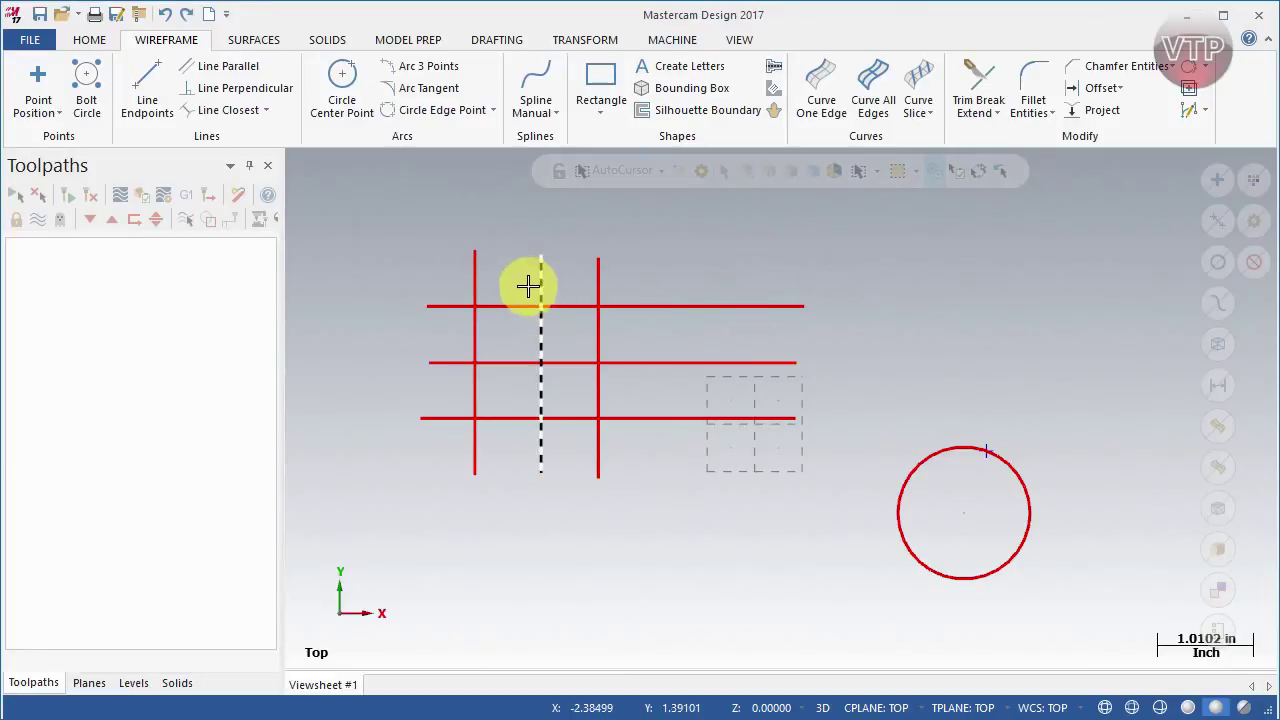
Pick the lines for Break Many Pieces to preview 0.4657-inch segments
{"action": "left_click", "coordinate": [975, 110]}
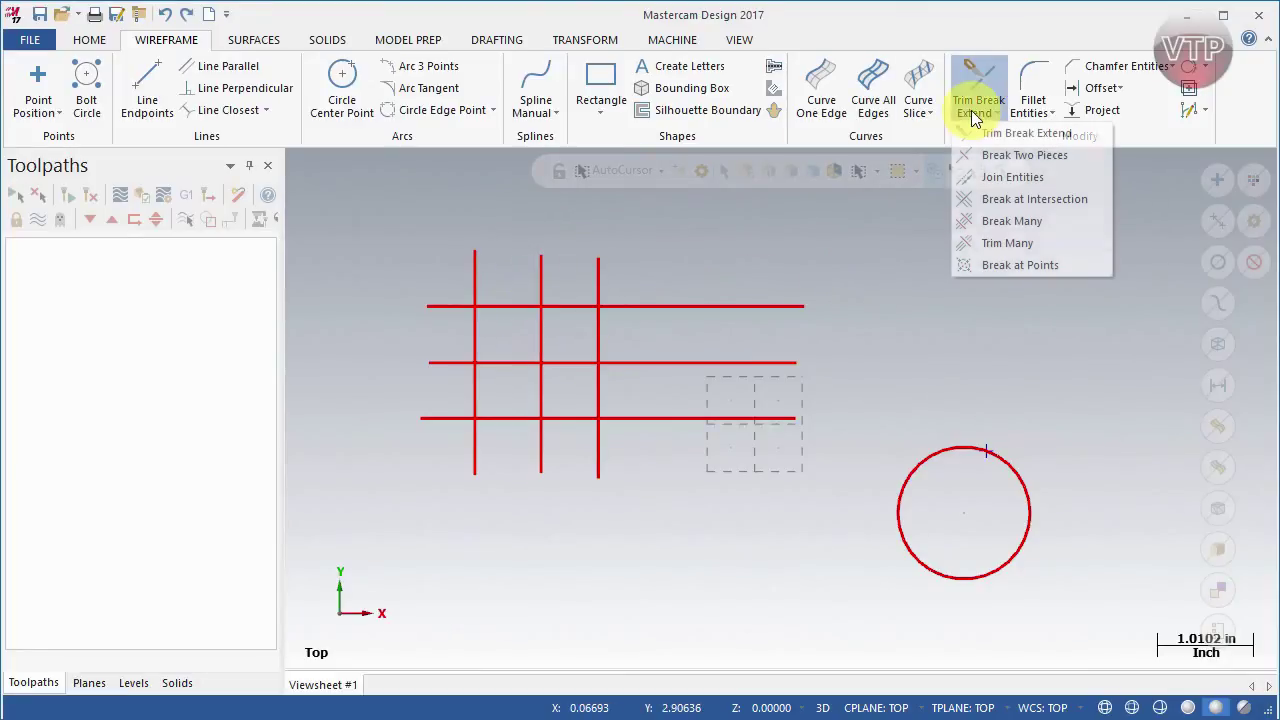
{"action": "left_click", "coordinate": [1008, 221]}
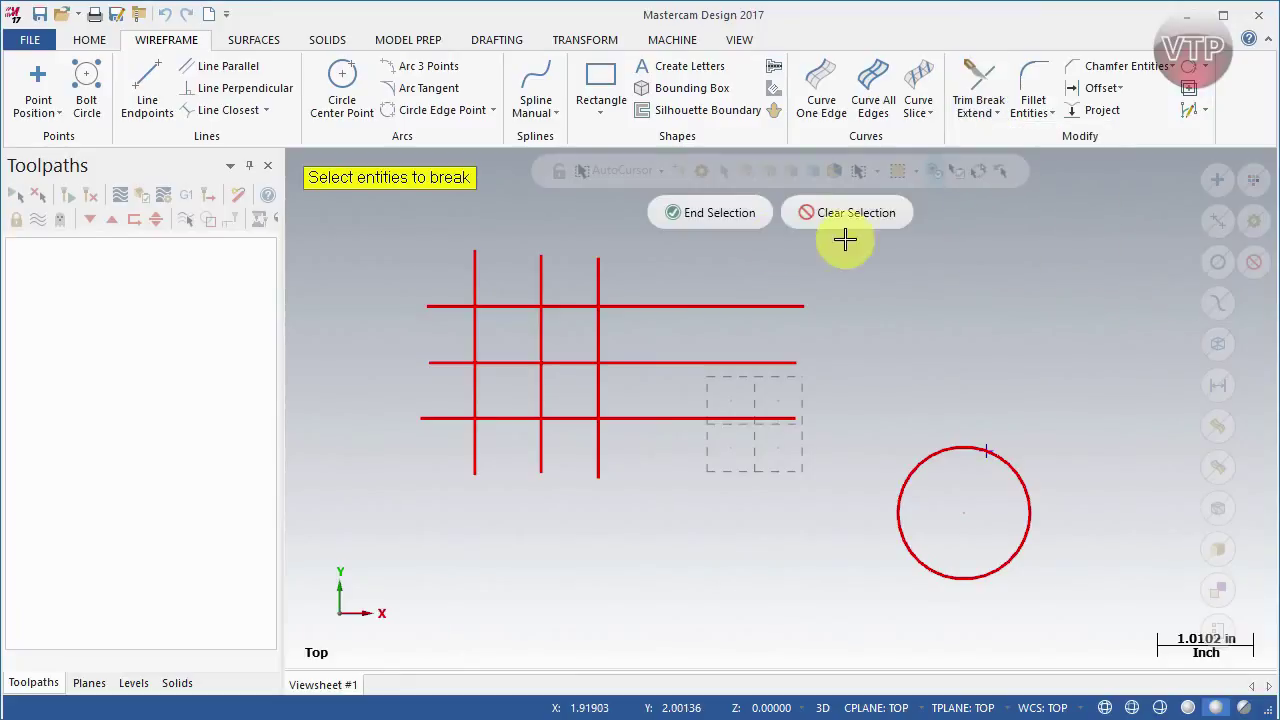
{"action": "left_click", "coordinate": [656, 312]}
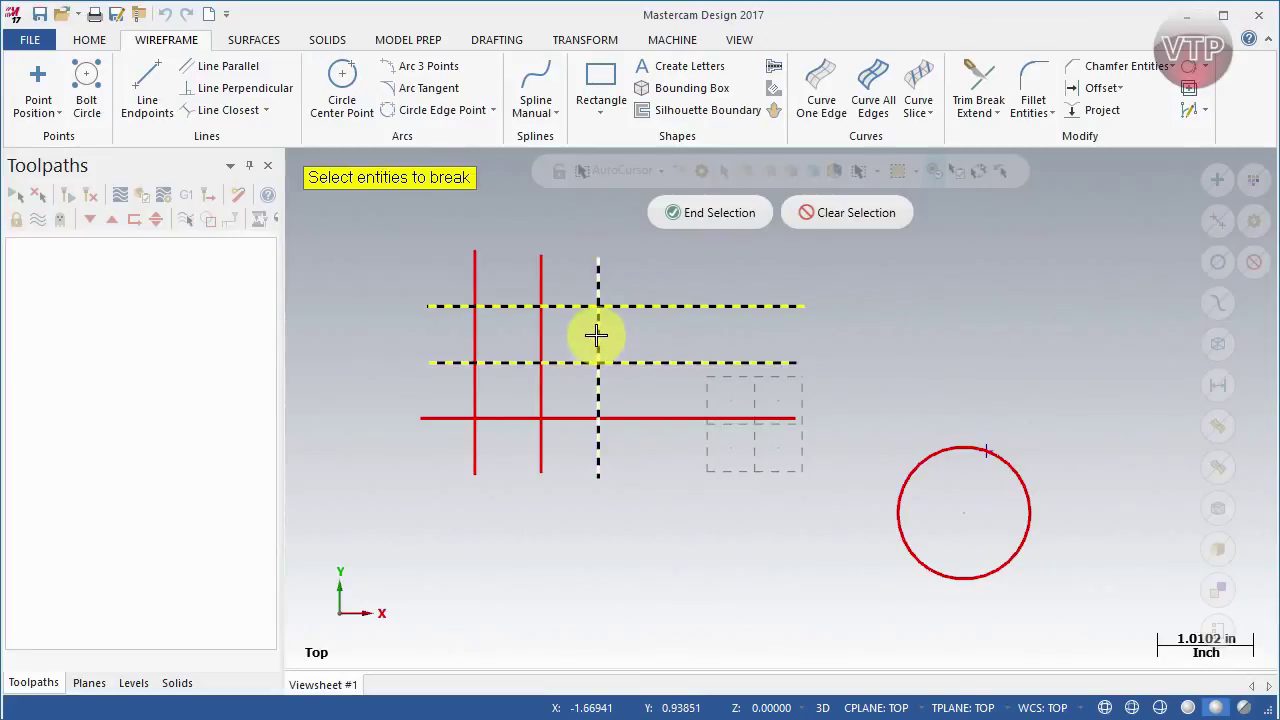
{"action": "left_click", "coordinate": [705, 213]}
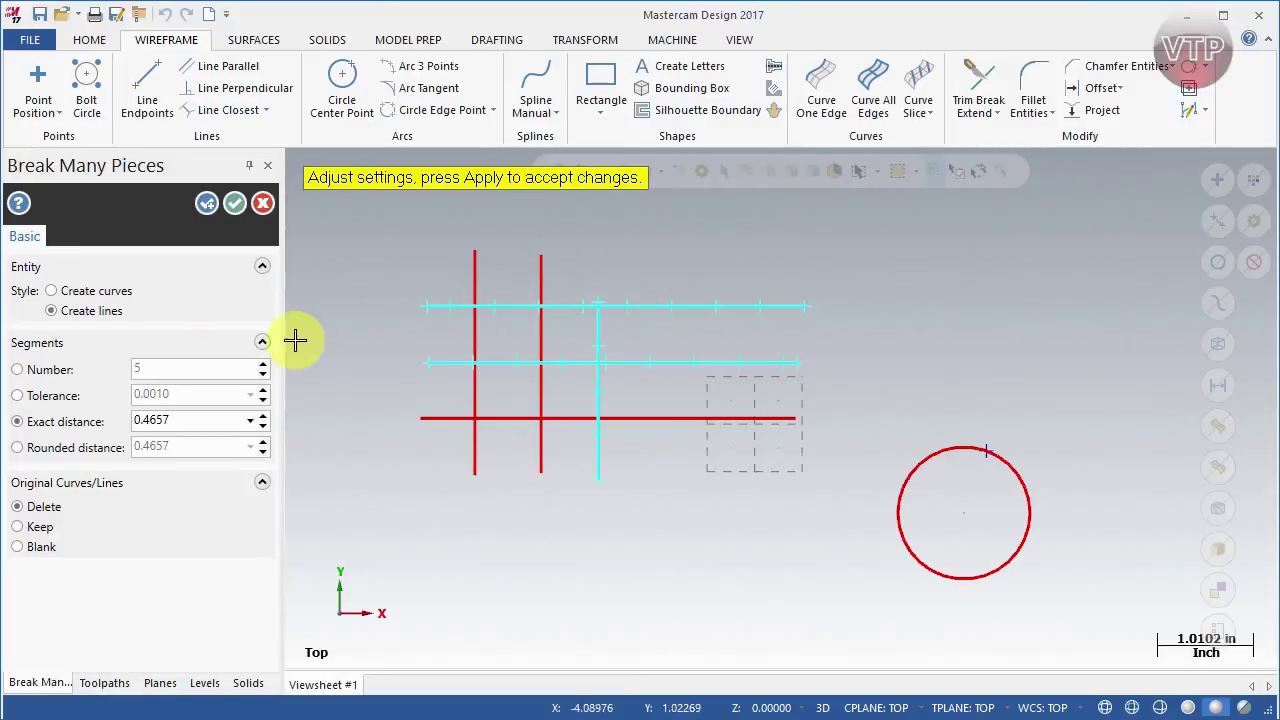
Try the Break Many Pieces spacing options, then apply 7 pieces with originals deleted
{"action": "mouse_move", "coordinate": [49, 373]}
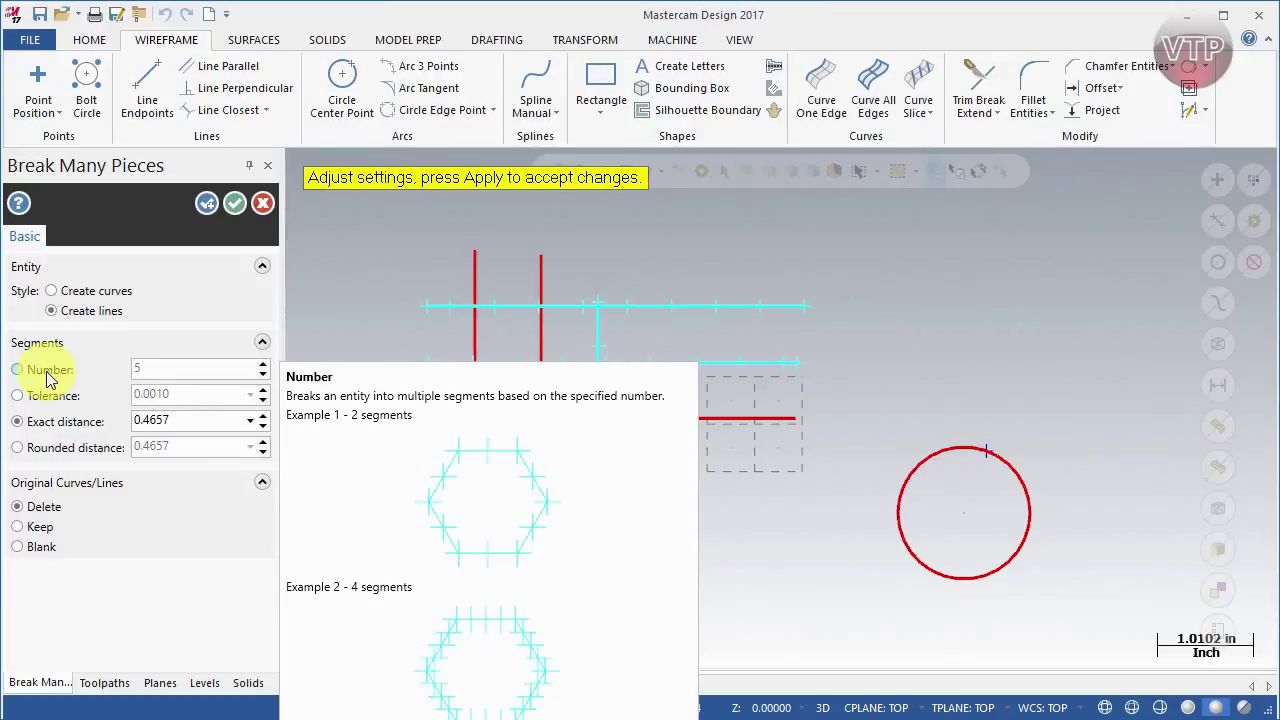
{"action": "left_click", "coordinate": [47, 375]}
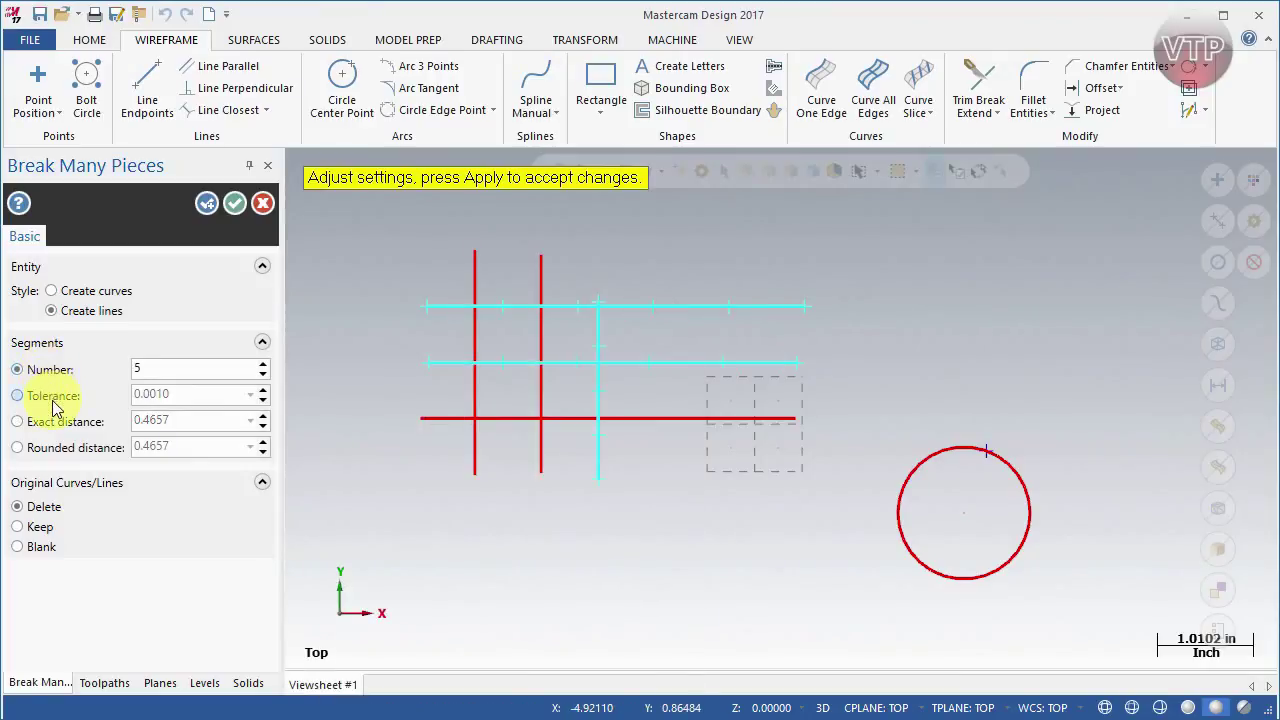
{"action": "left_click", "coordinate": [54, 400]}
{"action": "left_click", "coordinate": [57, 428]}
{"action": "left_click", "coordinate": [57, 452]}
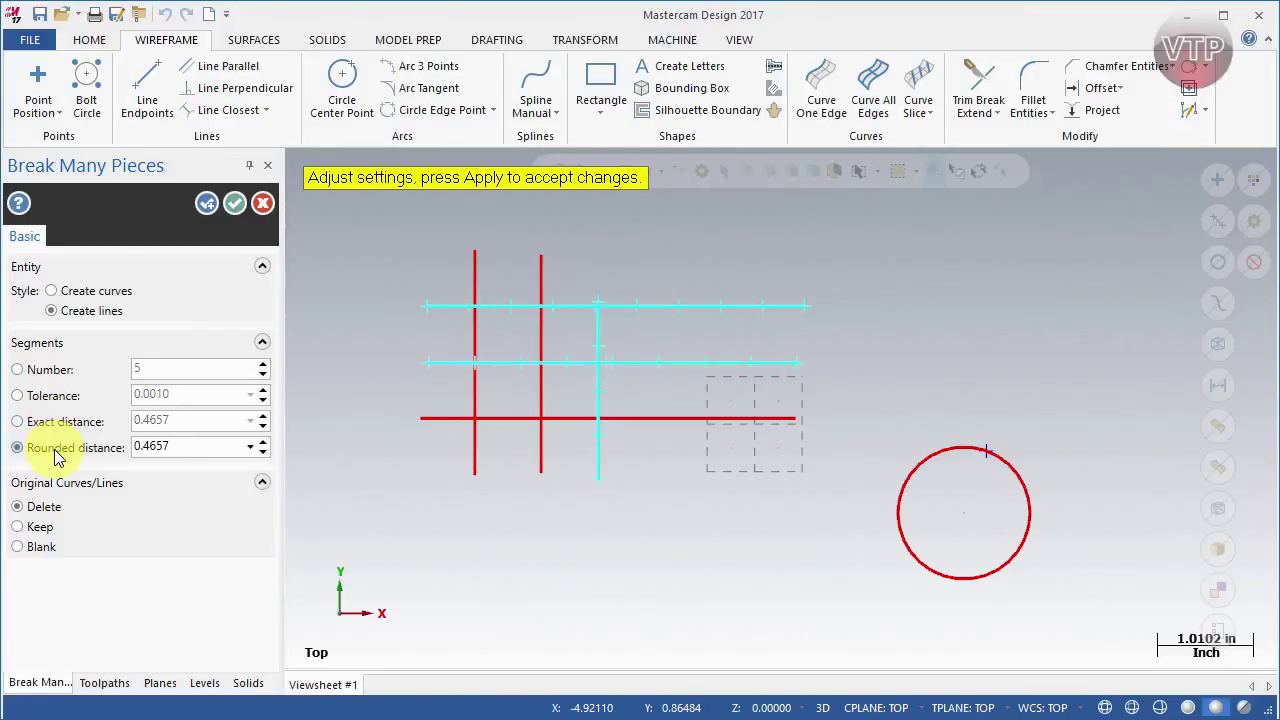
{"action": "left_click", "coordinate": [63, 425]}
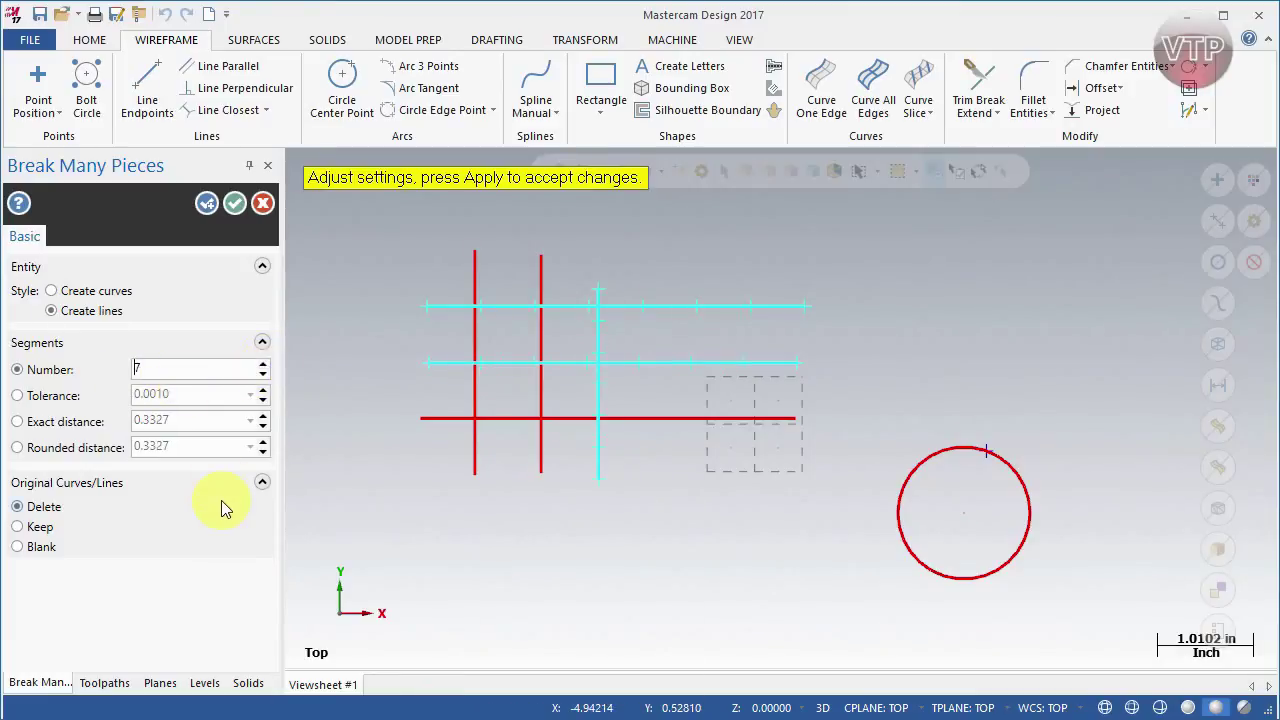
{"action": "left_click", "coordinate": [236, 205]}
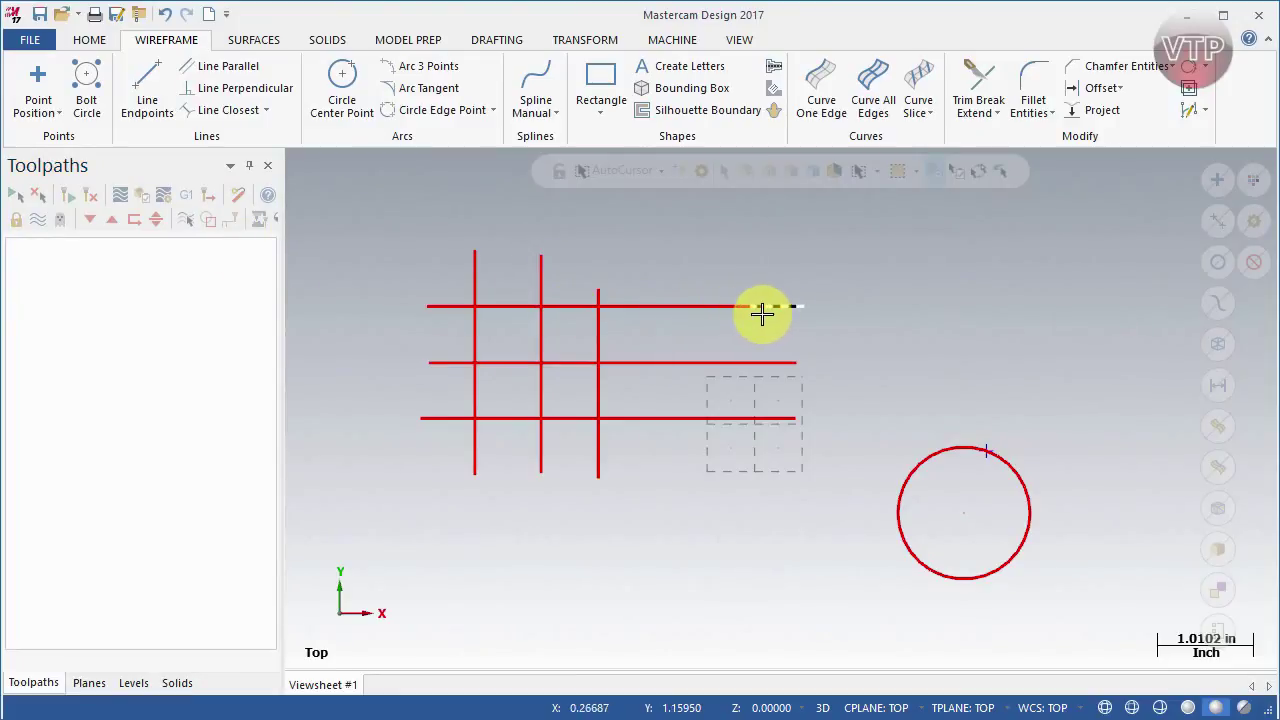
Delete one of the broken top-line pieces
{"action": "left_click", "coordinate": [723, 306]}
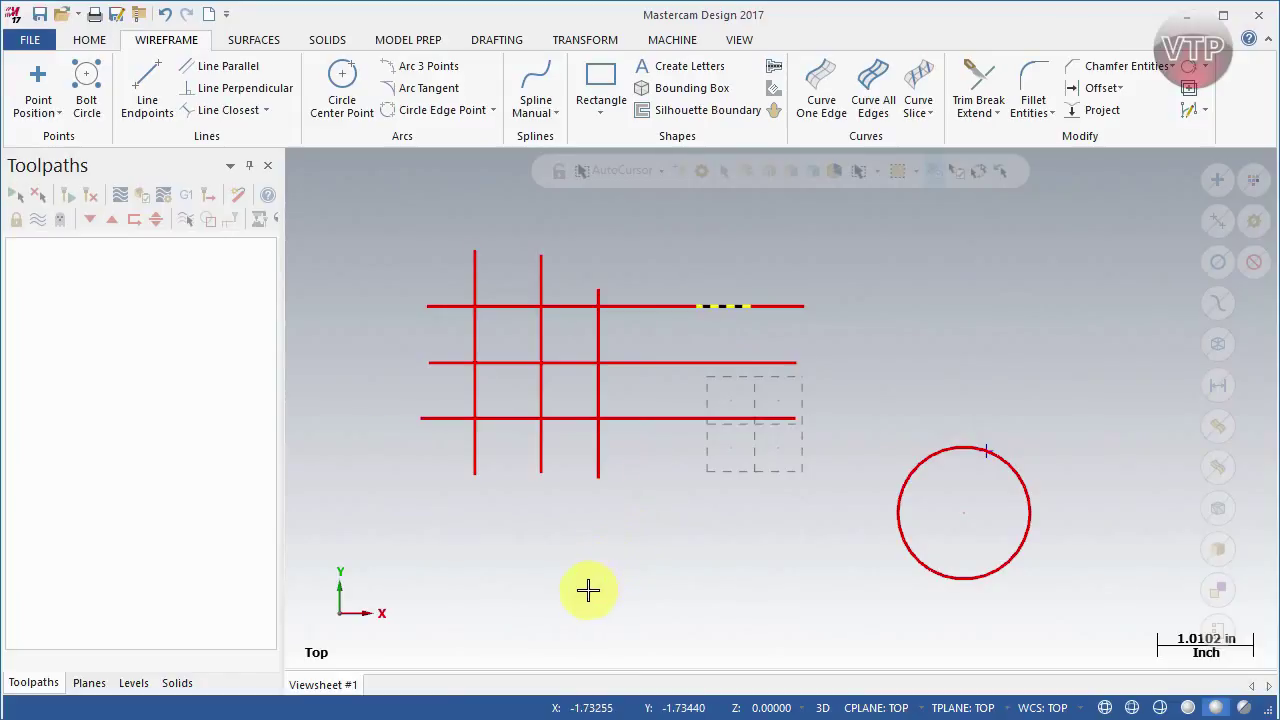
{"action": "left_click", "coordinate": [629, 306]}
{"action": "key", "text": "Delete"}
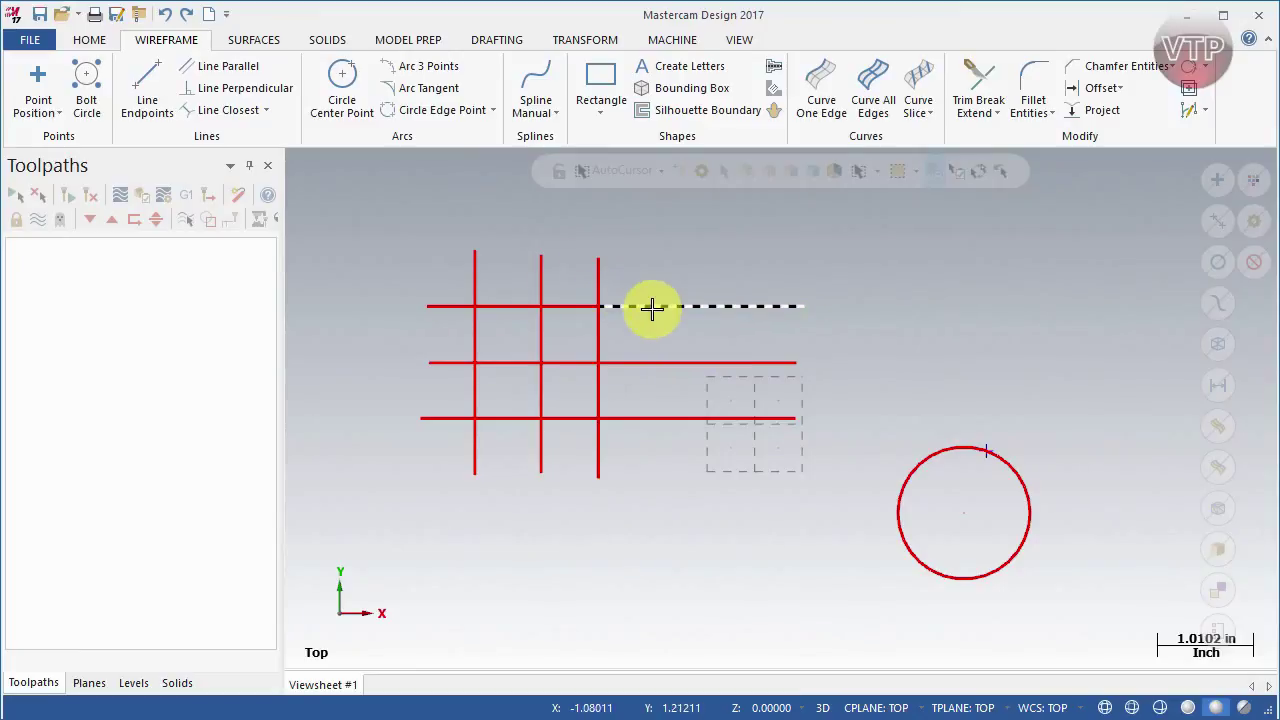
Join the remaining top horizontal line pieces into one continuous line with Join Entities
{"action": "left_click", "coordinate": [976, 106]}
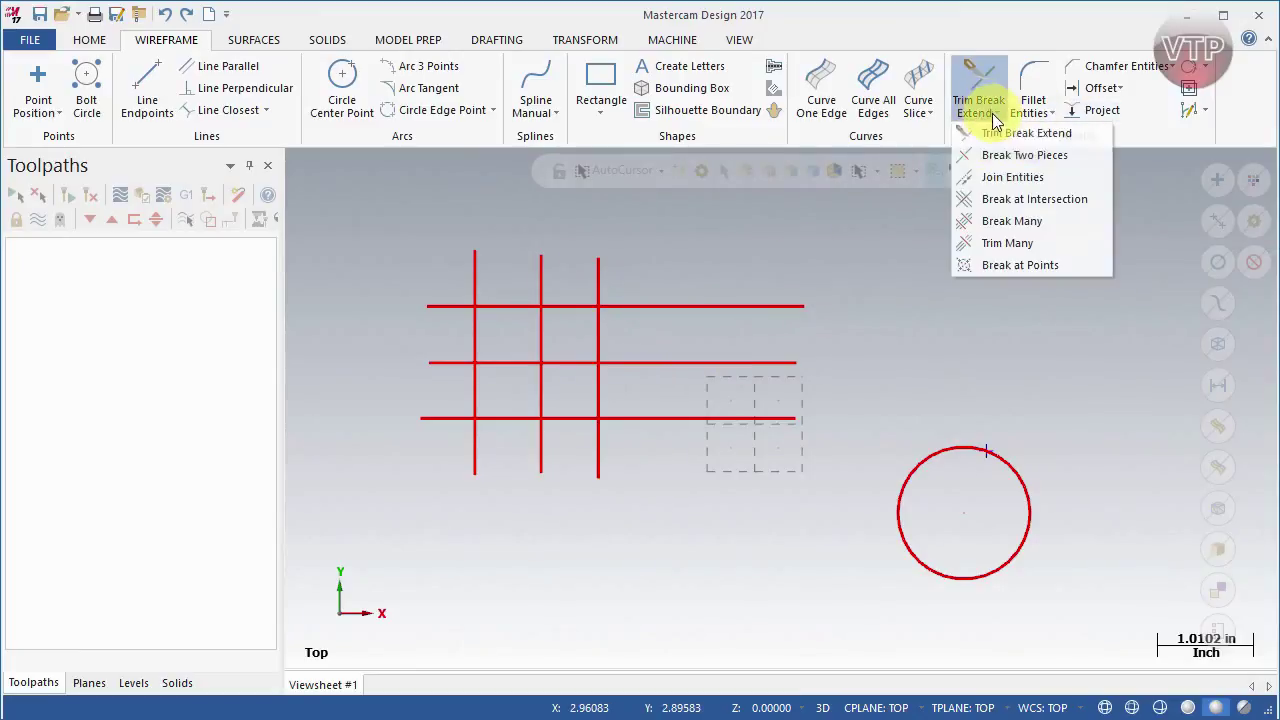
{"action": "left_click", "coordinate": [990, 177]}
{"action": "left_click", "coordinate": [667, 302]}
{"action": "left_click", "coordinate": [580, 306]}
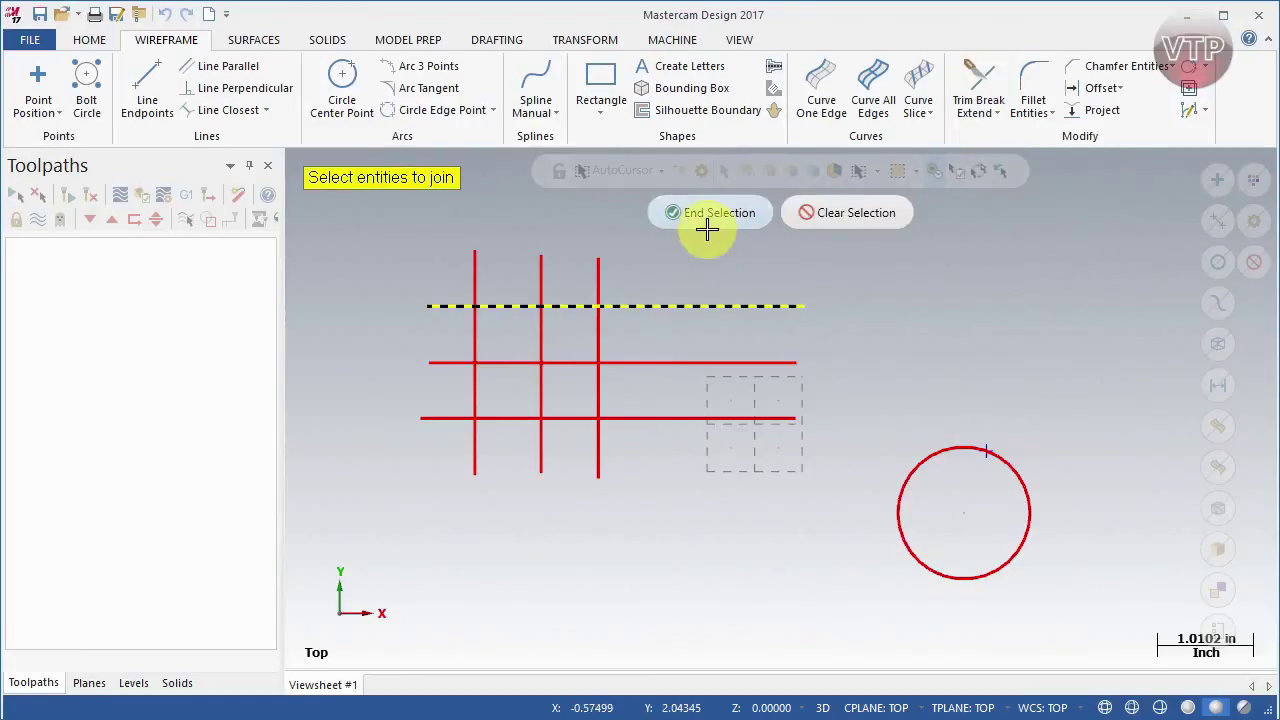
{"action": "left_click", "coordinate": [713, 213]}
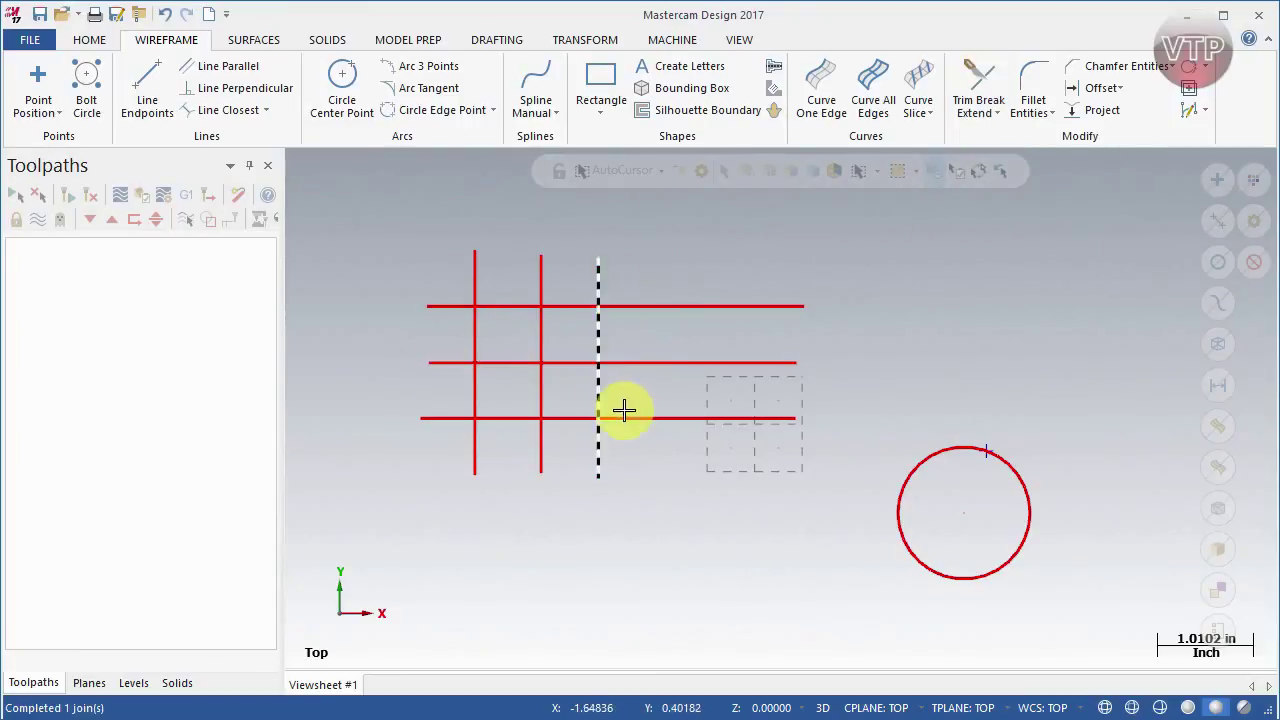
{"action": "left_click", "coordinate": [984, 110]}
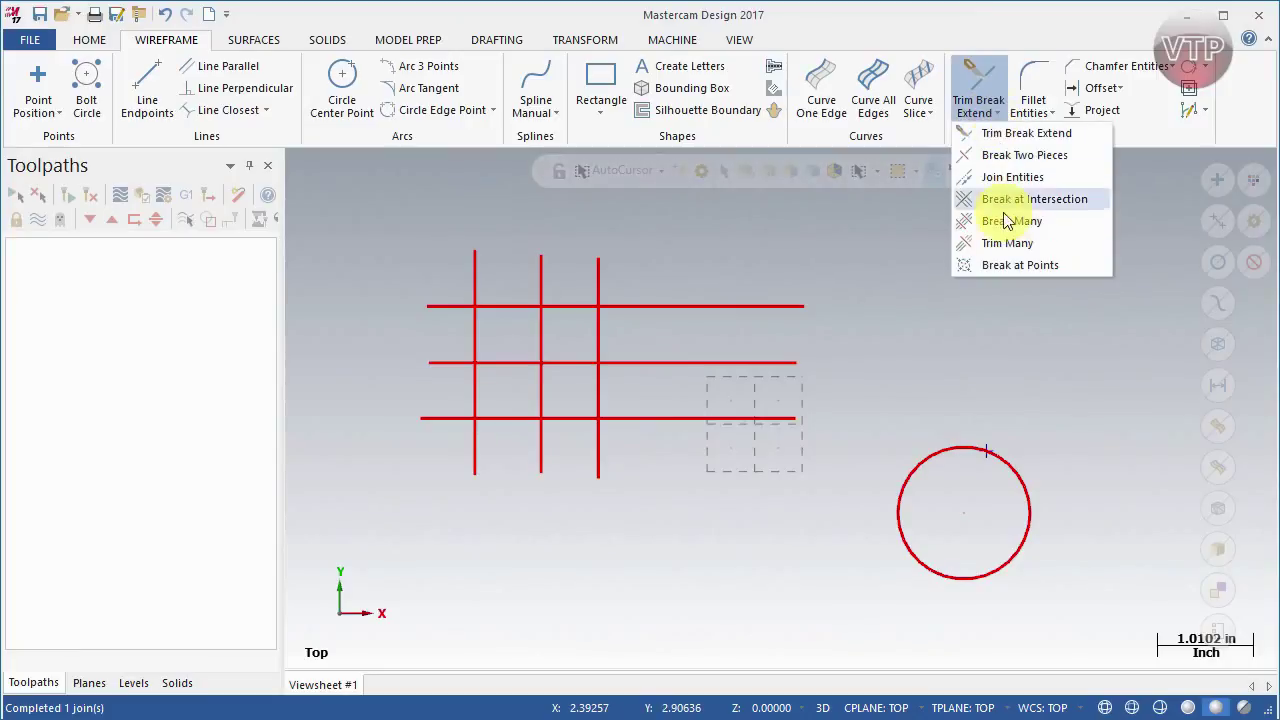
Use Trim Many to cut the right vertical line at the middle horizontal, keeping the lower part
{"action": "left_click", "coordinate": [1006, 245]}
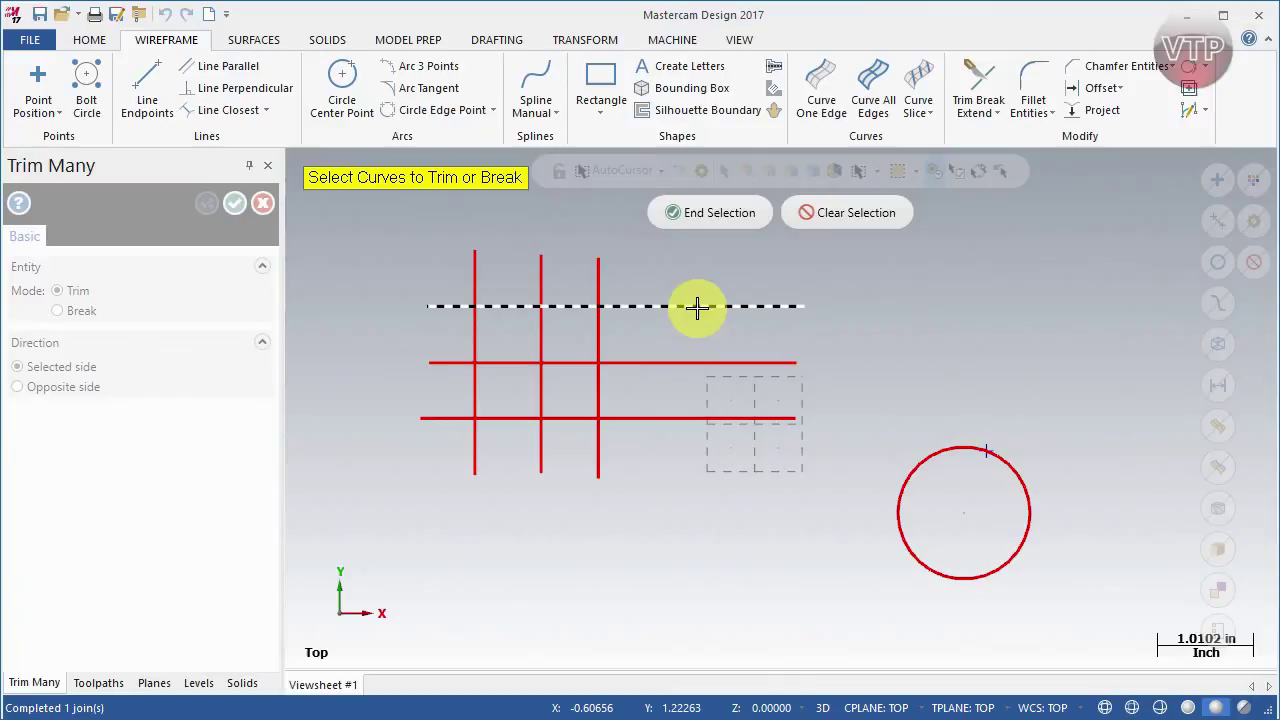
{"action": "left_click", "coordinate": [660, 358]}
{"action": "left_click", "coordinate": [598, 338]}
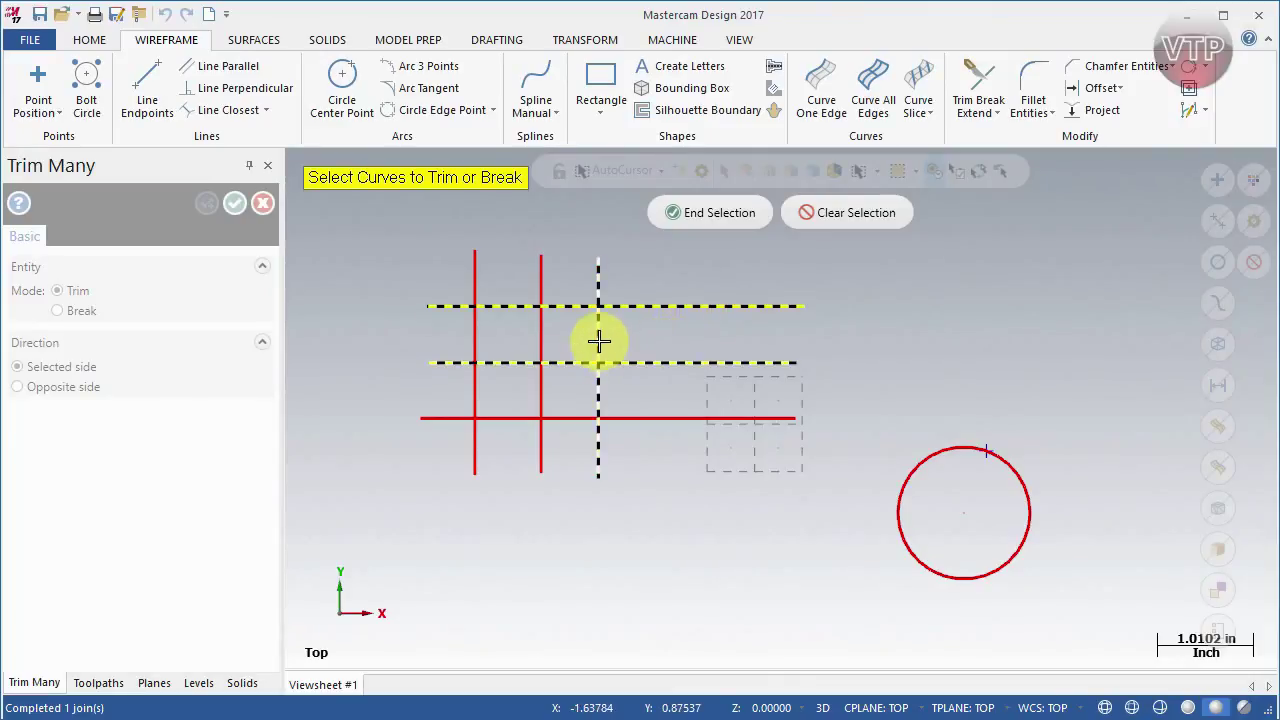
{"action": "left_click", "coordinate": [672, 211]}
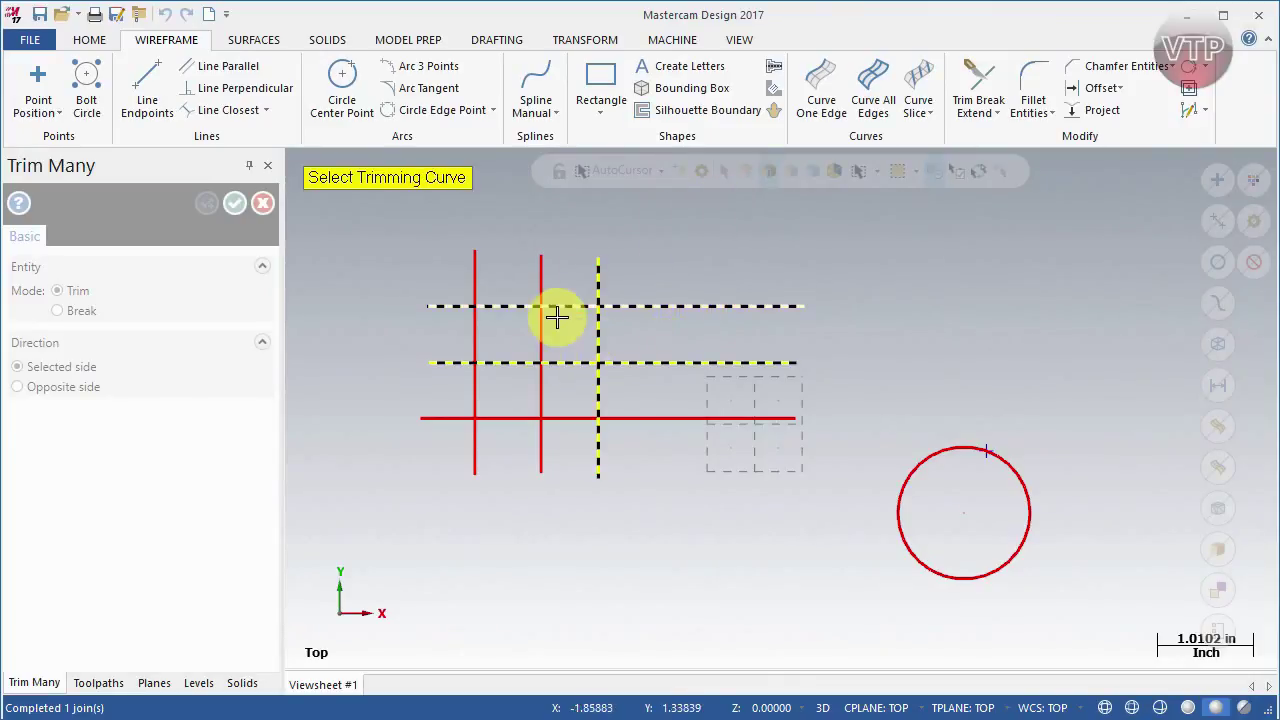
{"action": "left_click", "coordinate": [572, 362]}
{"action": "left_click", "coordinate": [572, 367]}
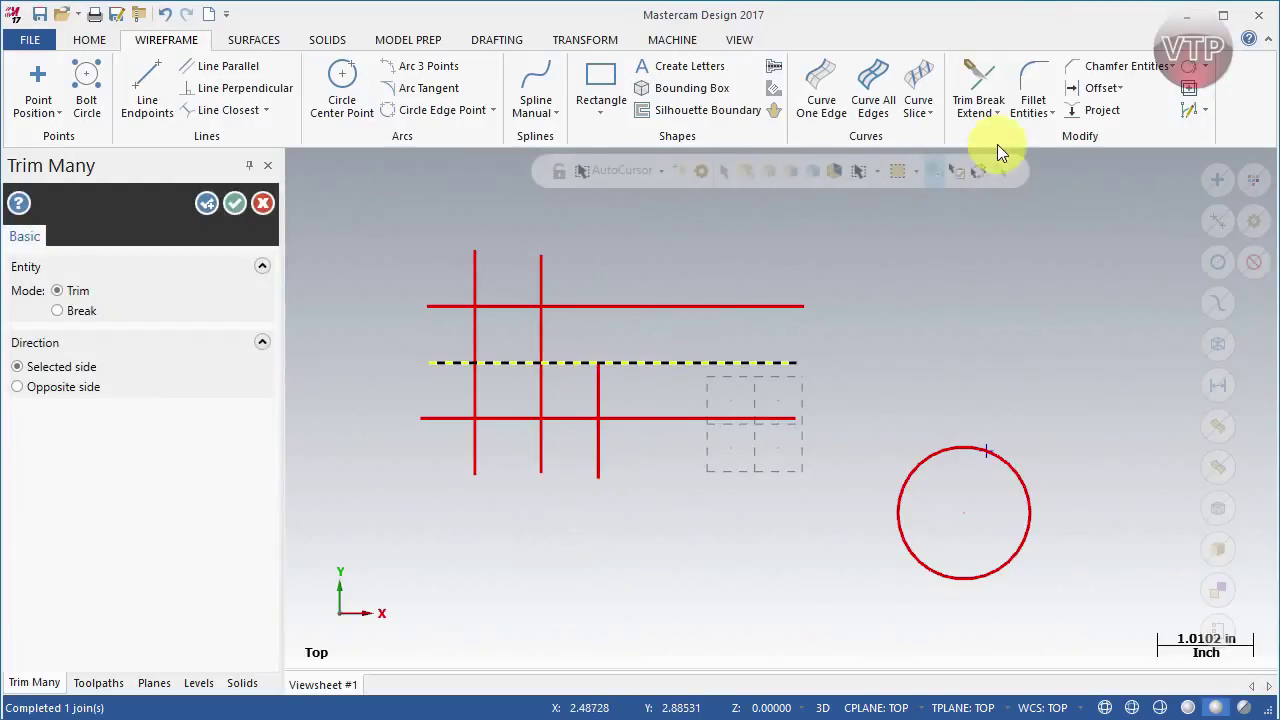
{"action": "key", "text": "Return"}
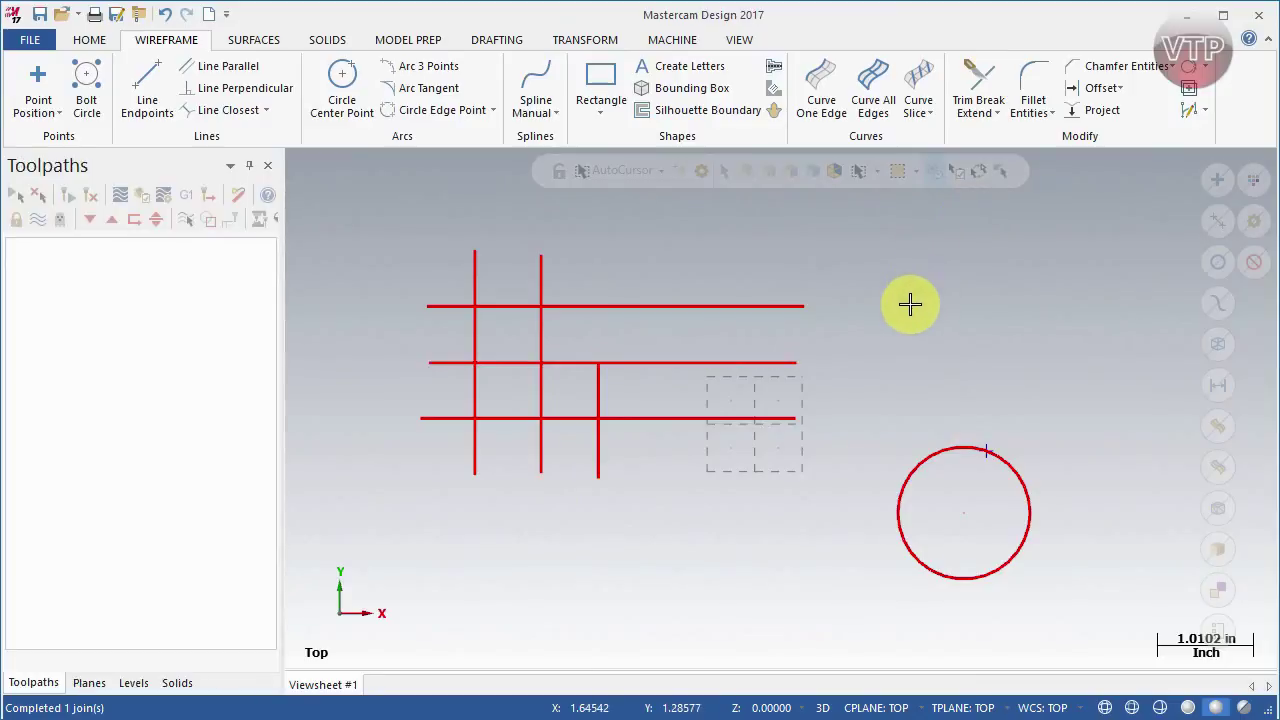
Split the circle at its upper-edge point with Break at Points, then select the resulting arcs
{"action": "left_click", "coordinate": [978, 105]}
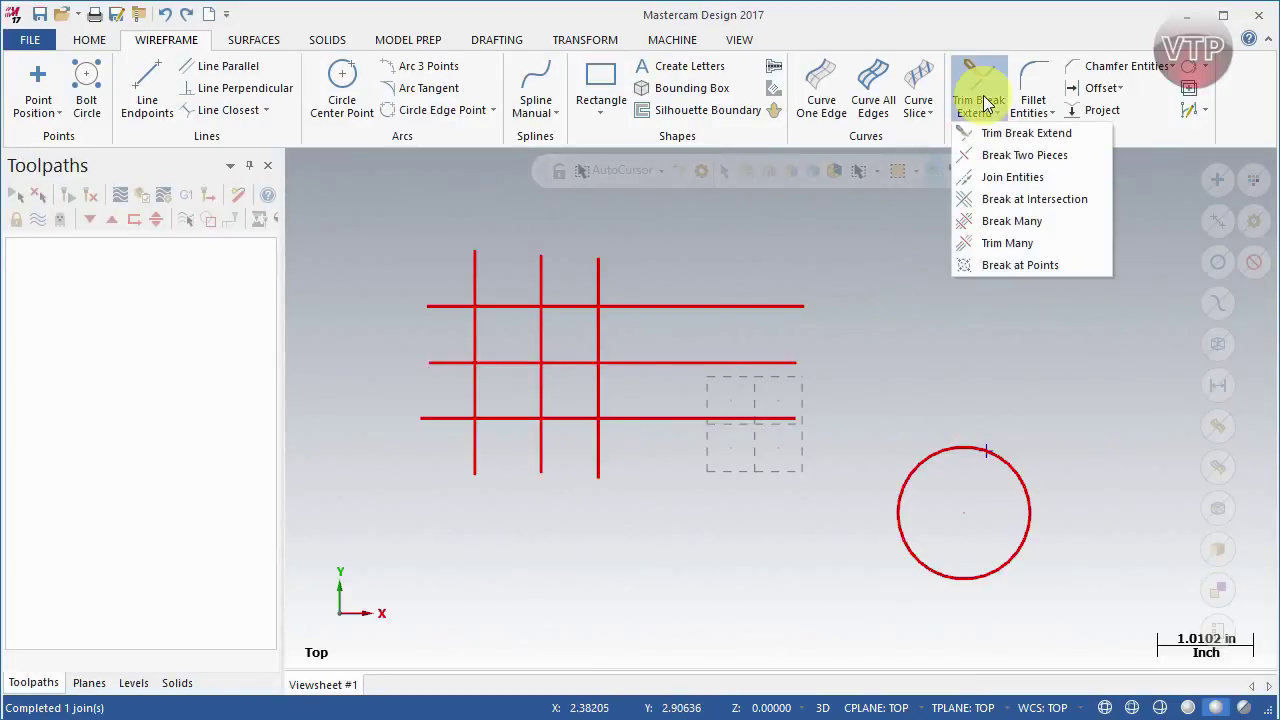
{"action": "left_click", "coordinate": [1013, 266]}
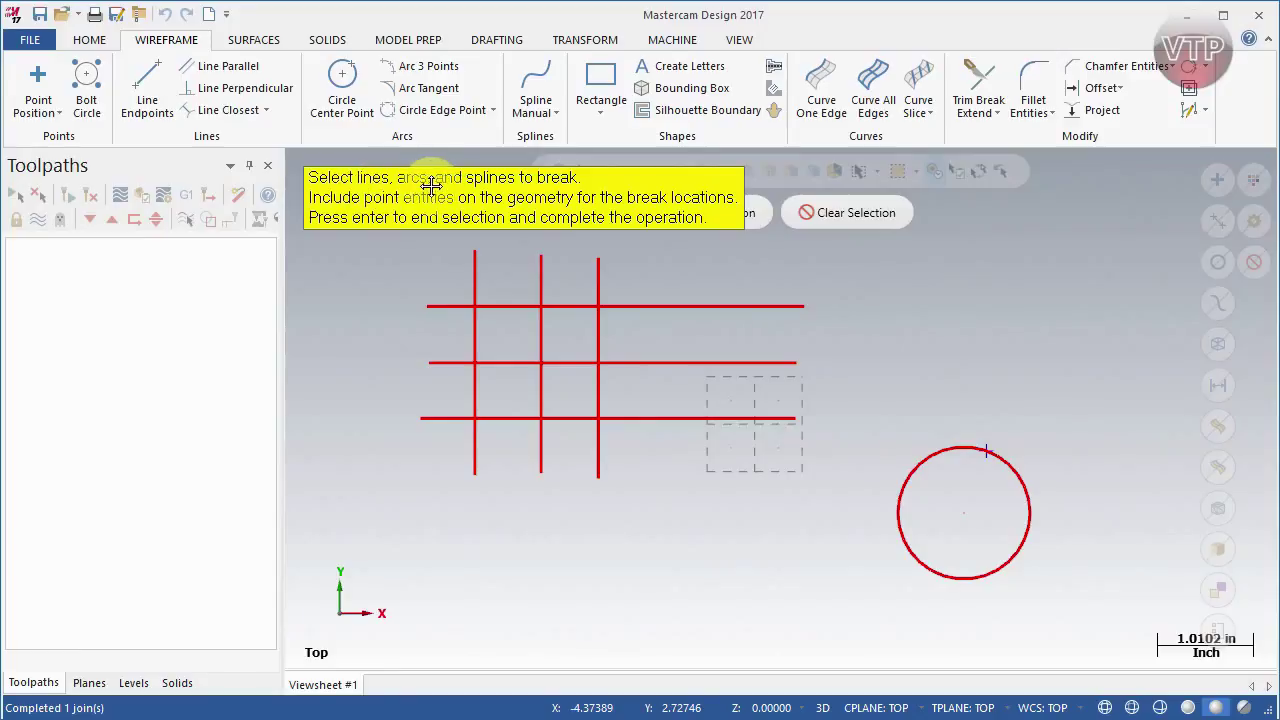
{"action": "left_click", "coordinate": [897, 483]}
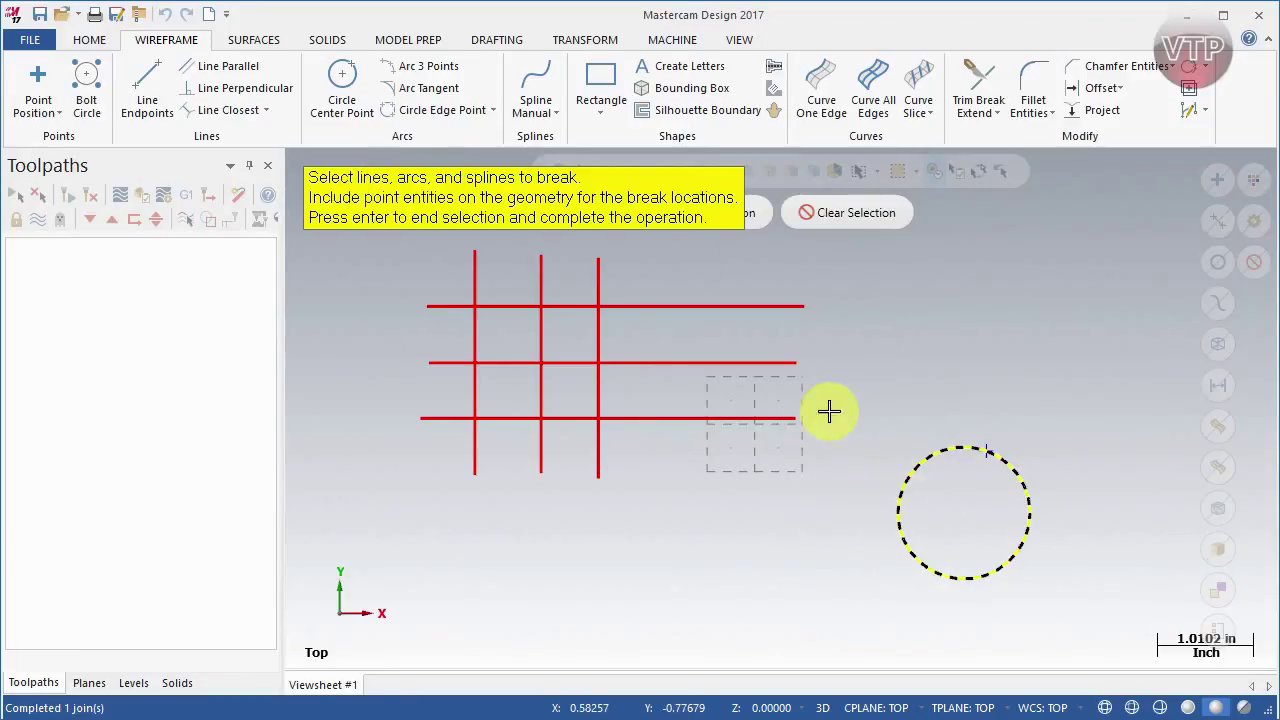
{"action": "left_click", "coordinate": [758, 208]}
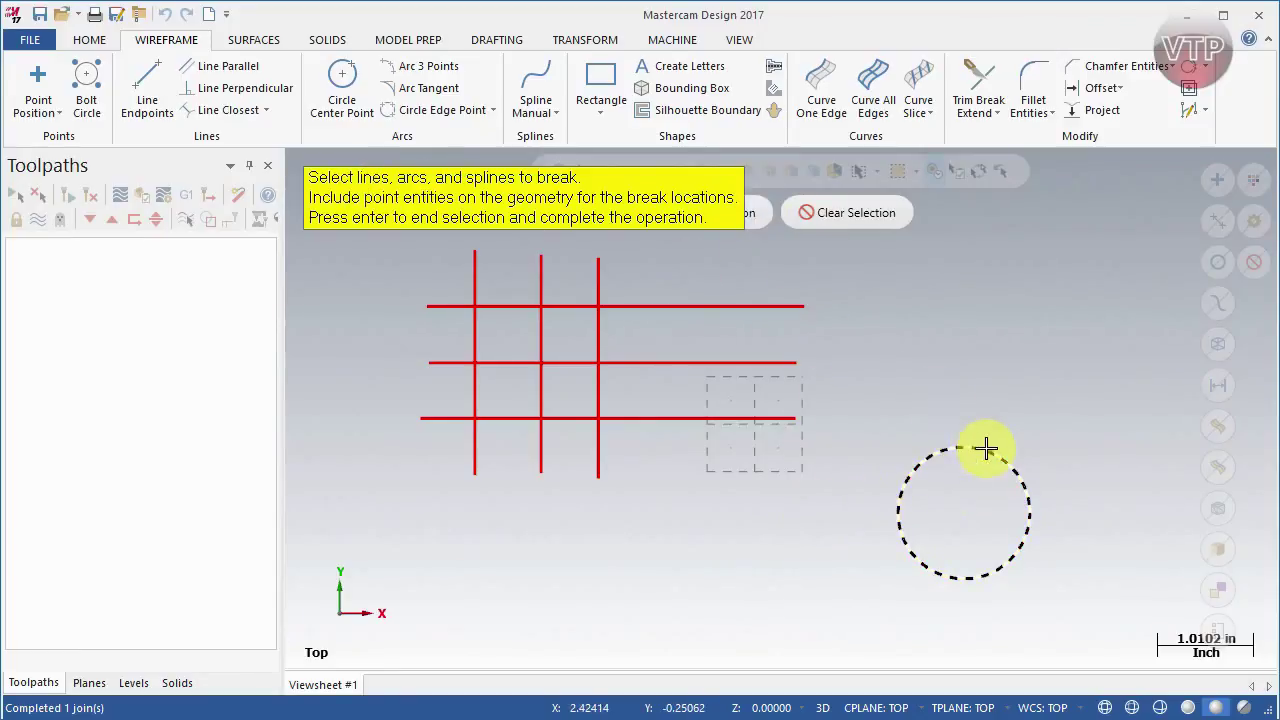
{"action": "scroll", "coordinate": [1000, 458], "scroll_direction": "up", "scroll_amount": 4}
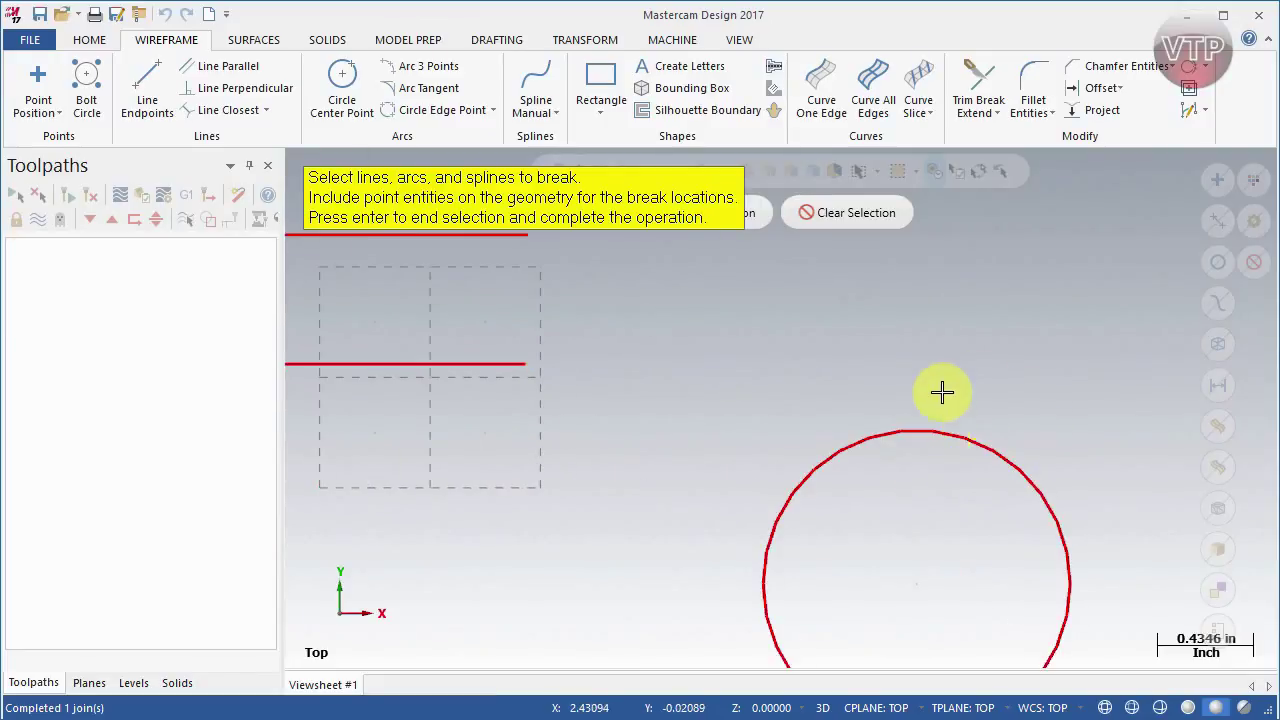
{"action": "left_click", "coordinate": [923, 428]}
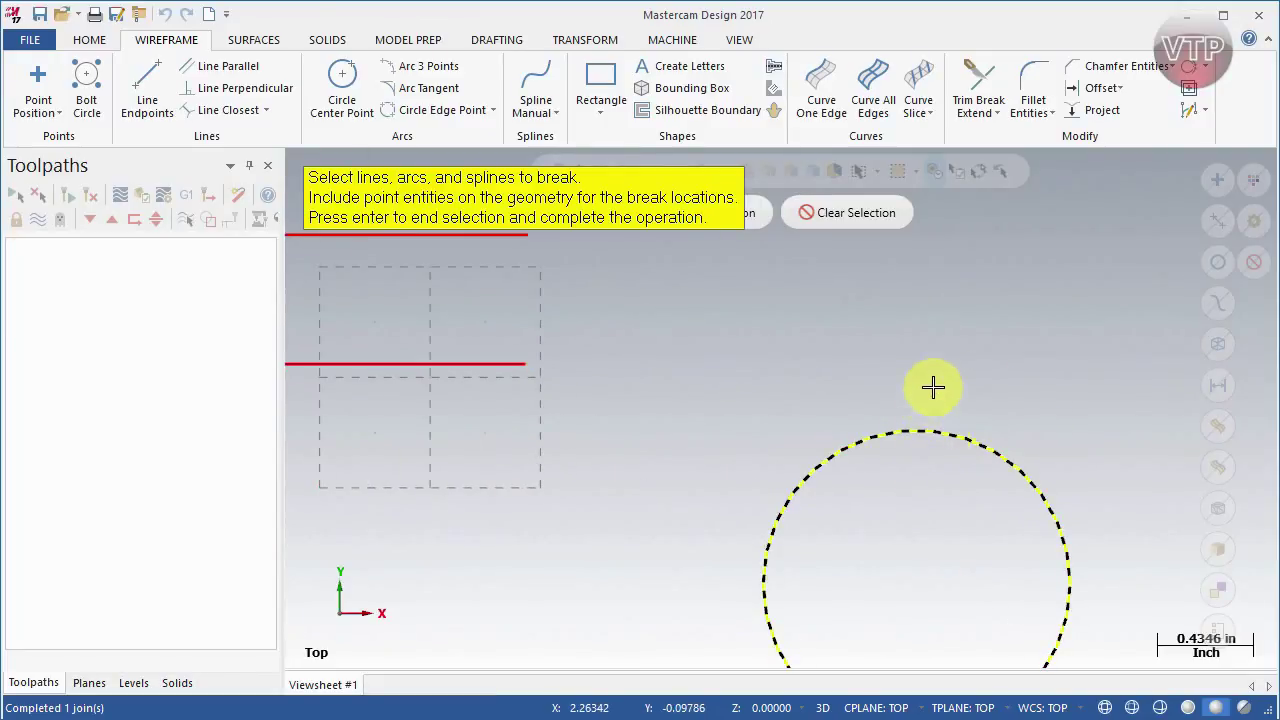
{"action": "left_click", "coordinate": [760, 214]}
{"action": "left_click", "coordinate": [963, 432]}
{"action": "left_click", "coordinate": [943, 428]}
{"action": "left_click", "coordinate": [968, 437]}
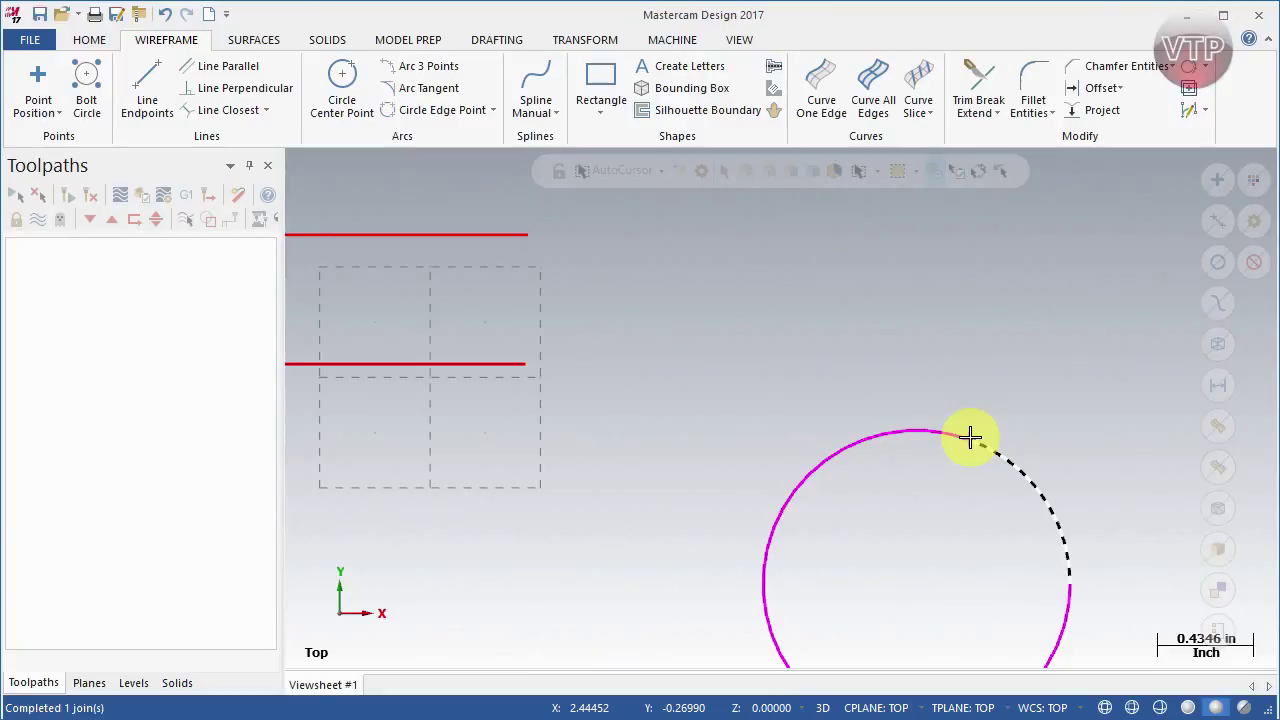
{"action": "left_click", "coordinate": [1073, 586]}
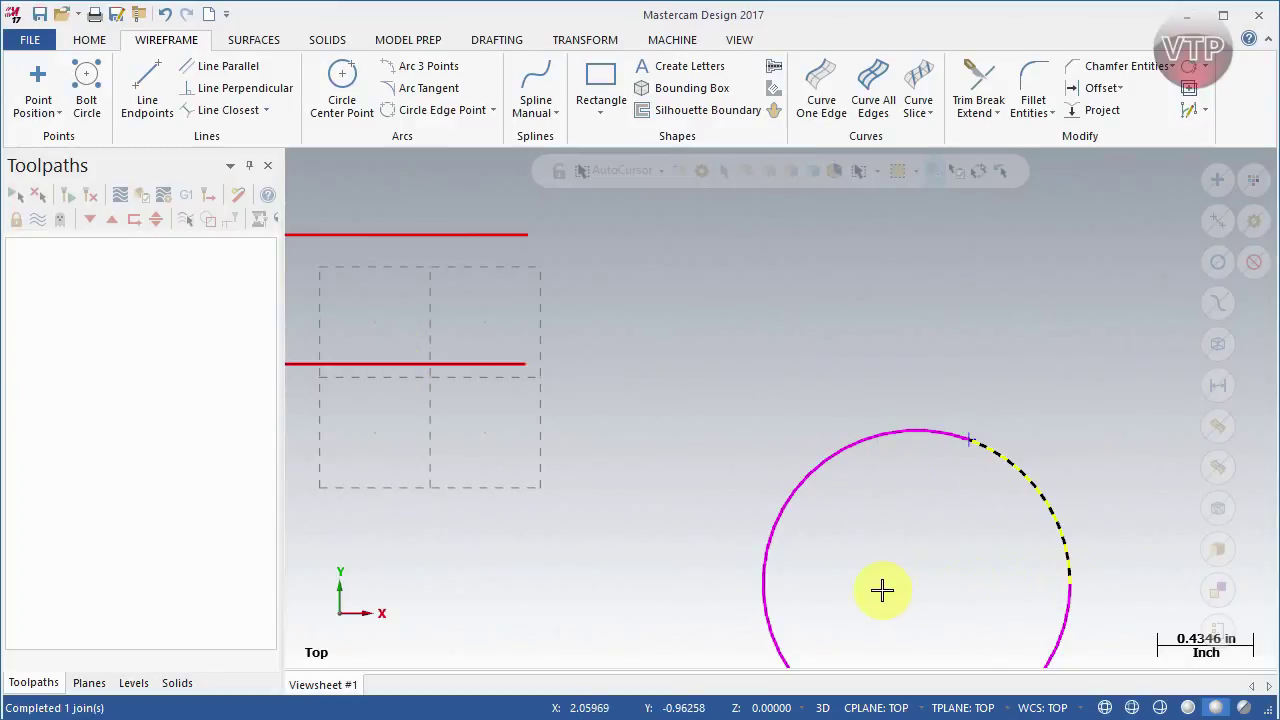
{"action": "left_click", "coordinate": [969, 438]}
{"action": "scroll", "coordinate": [994, 440], "scroll_direction": "down", "scroll_amount": 3}
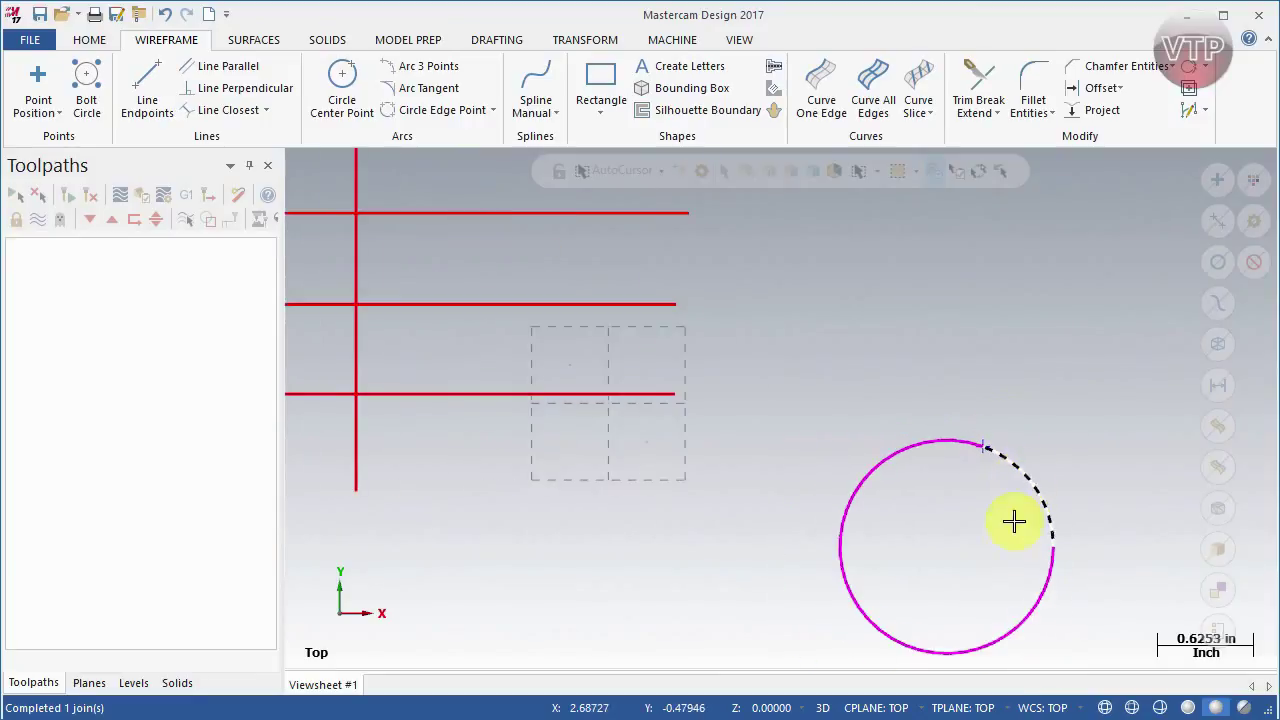
{"action": "scroll", "coordinate": [1089, 636], "scroll_direction": "up", "scroll_amount": 1}
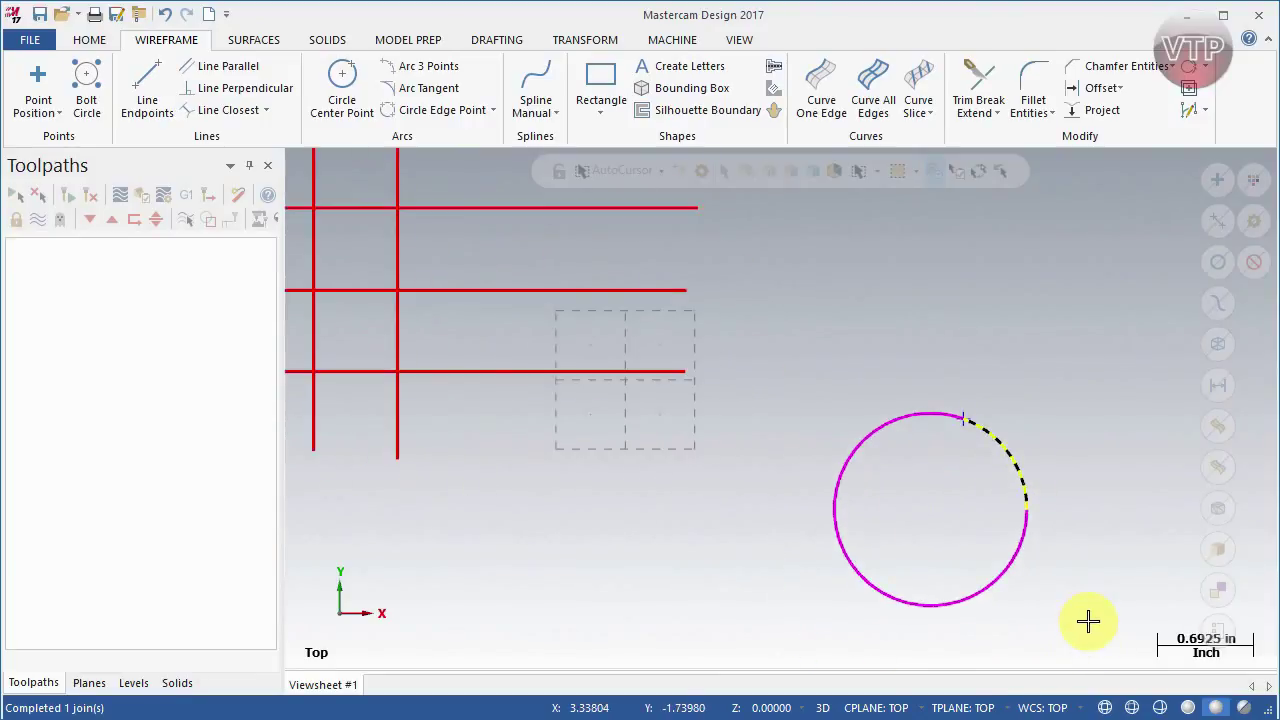